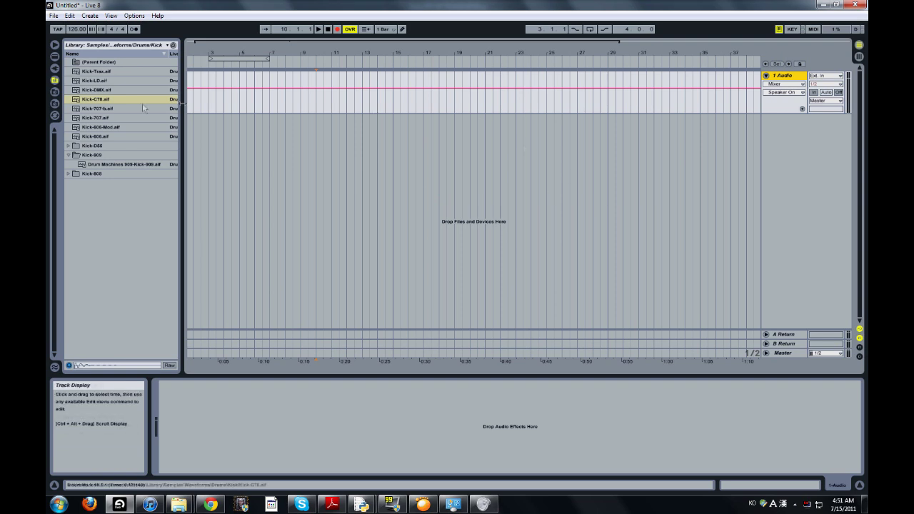
Show the Live Devices browser
{"action": "left_click", "coordinate": [55, 56]}
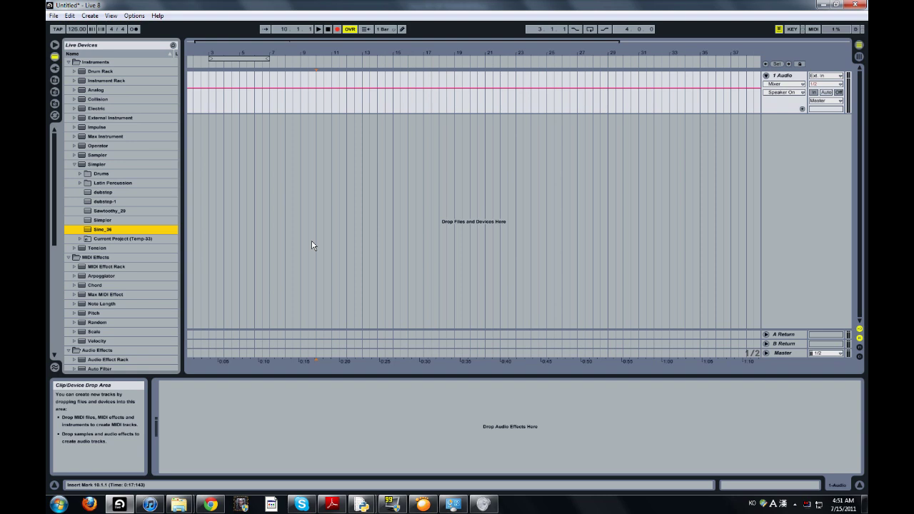
Search the computer for "music theor" and open the Music Theory for Computer Musicians PDF
{"action": "key", "text": "super"}
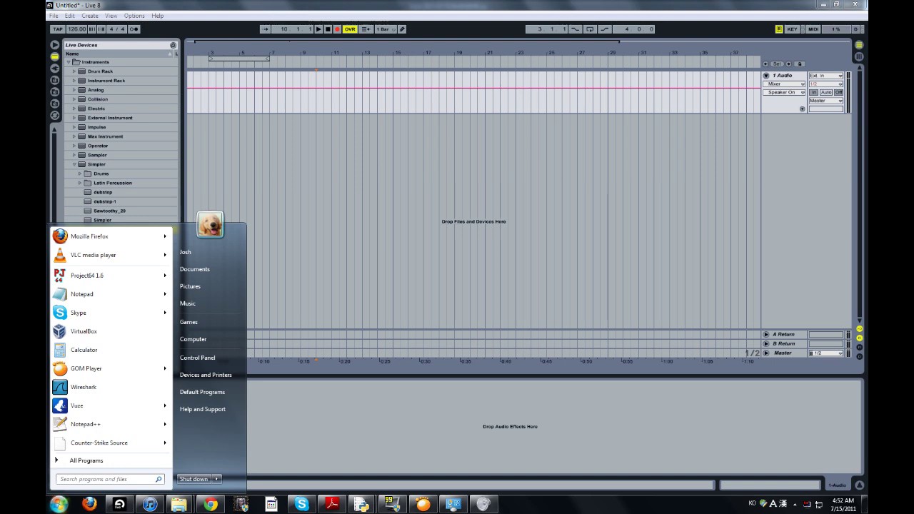
{"action": "type", "text": "electron"}
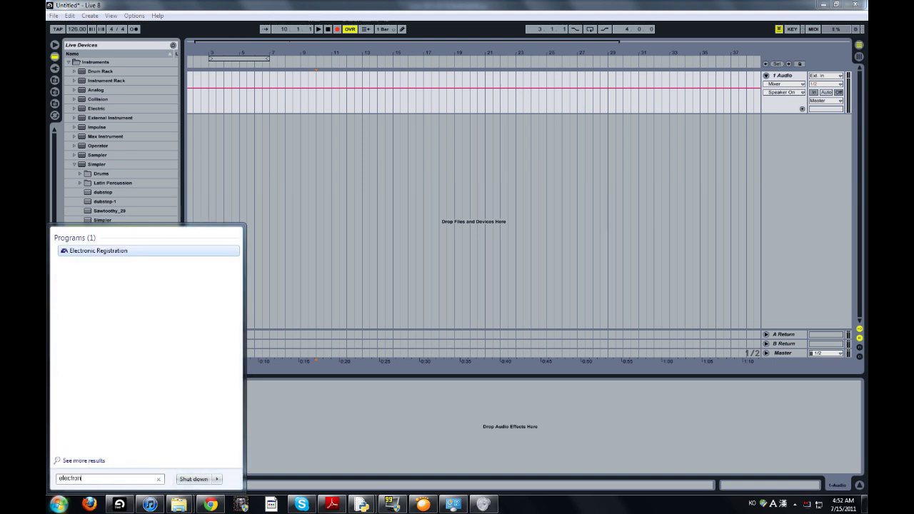
{"action": "key", "text": "ctrl+a"}
{"action": "key", "text": "BackSpace"}
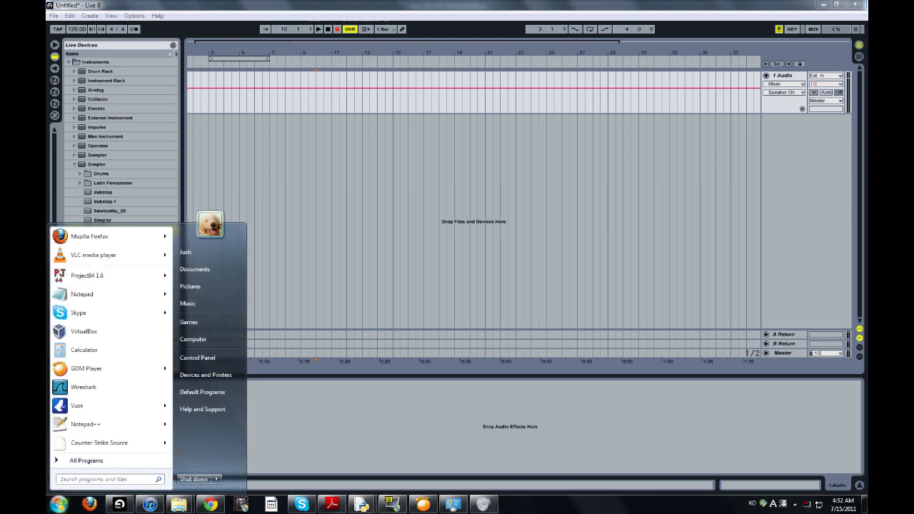
{"action": "type", "text": "music theor"}
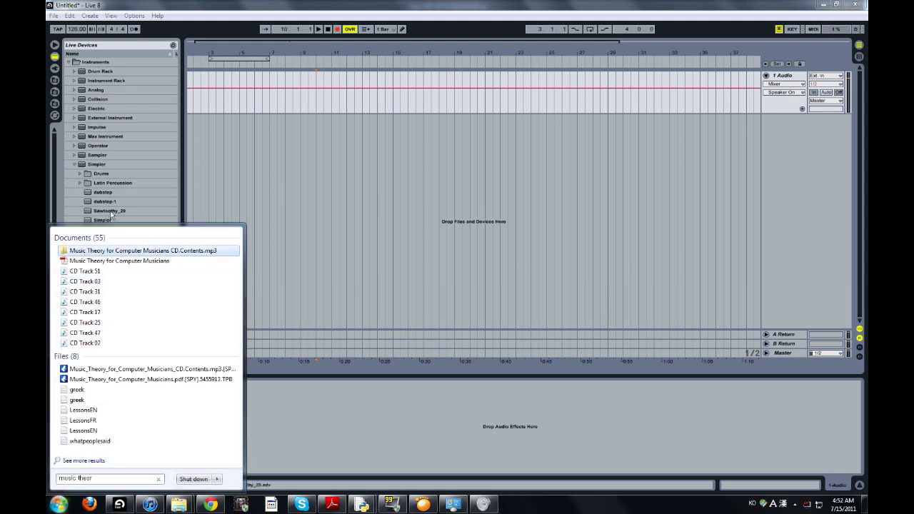
{"action": "left_click", "coordinate": [259, 265]}
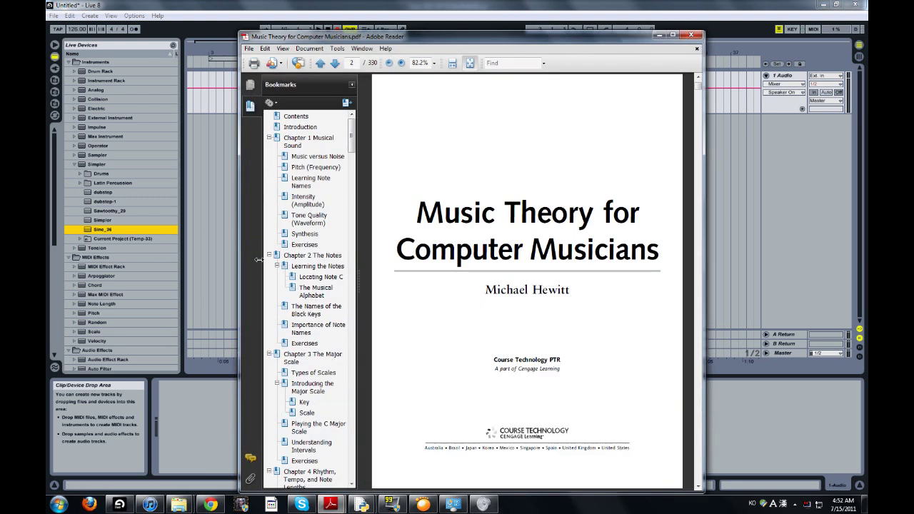
Page through the PDF's opening chapter, return to the start of Chapter 1 Musical Sound, and close the document window
{"action": "key", "text": "Right"}
{"action": "key", "text": "Right"}
{"action": "key", "text": "Right"}
{"action": "key", "text": "Right"}
{"action": "key", "text": "Right"}
{"action": "key", "text": "Right"}
{"action": "key", "text": "Right"}
{"action": "key", "text": "Right"}
{"action": "key", "text": "Right"}
{"action": "key", "text": "Right"}
{"action": "key", "text": "Right"}
{"action": "key", "text": "Right"}
{"action": "key", "text": "Right"}
{"action": "key", "text": "Right"}
{"action": "key", "text": "Right"}
{"action": "key", "text": "Right"}
{"action": "key", "text": "Right"}
{"action": "key", "text": "Right"}
{"action": "key", "text": "Right"}
{"action": "key", "text": "Right"}
{"action": "key", "text": "Right"}
{"action": "key", "text": "Right"}
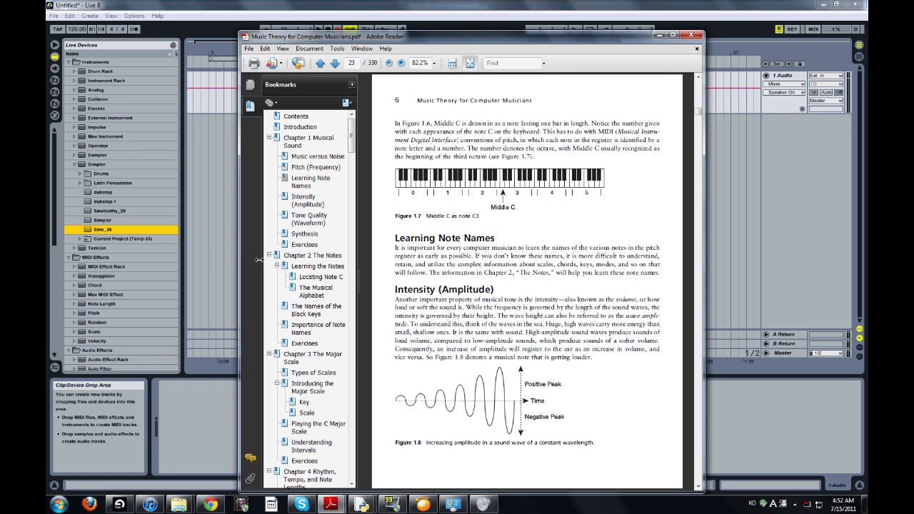
{"action": "key", "text": "Left"}
{"action": "key", "text": "Left"}
{"action": "key", "text": "Left"}
{"action": "key", "text": "Left"}
{"action": "key", "text": "Left"}
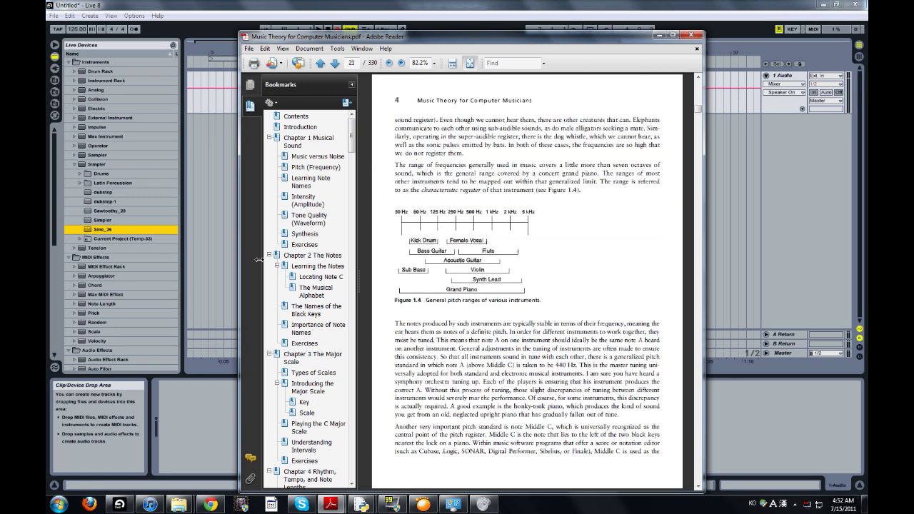
{"action": "key", "text": "Left"}
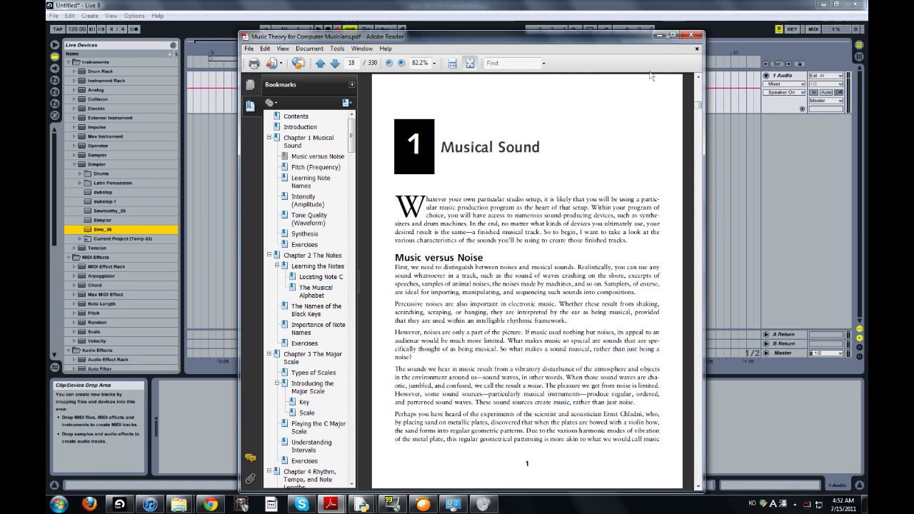
{"action": "left_click", "coordinate": [692, 36]}
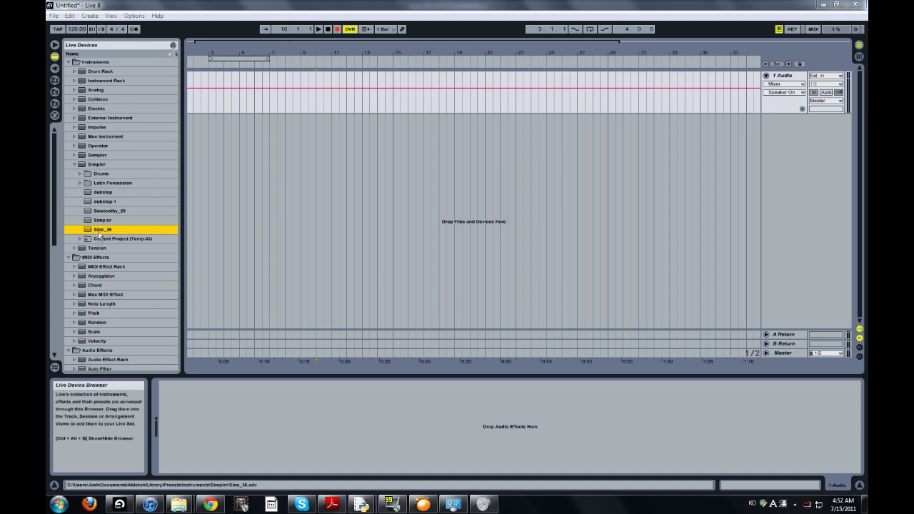
Create a new MIDI track in the arrangement with the Analog instrument from Live Devices
{"action": "left_click", "coordinate": [55, 80]}
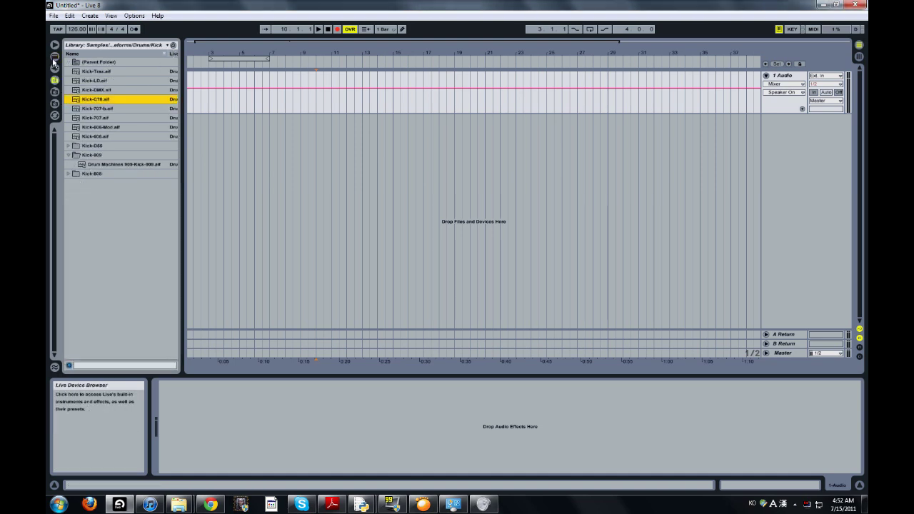
{"action": "left_click", "coordinate": [54, 56]}
{"action": "left_click_drag", "start_coordinate": [86, 91], "coordinate": [641, 175]}
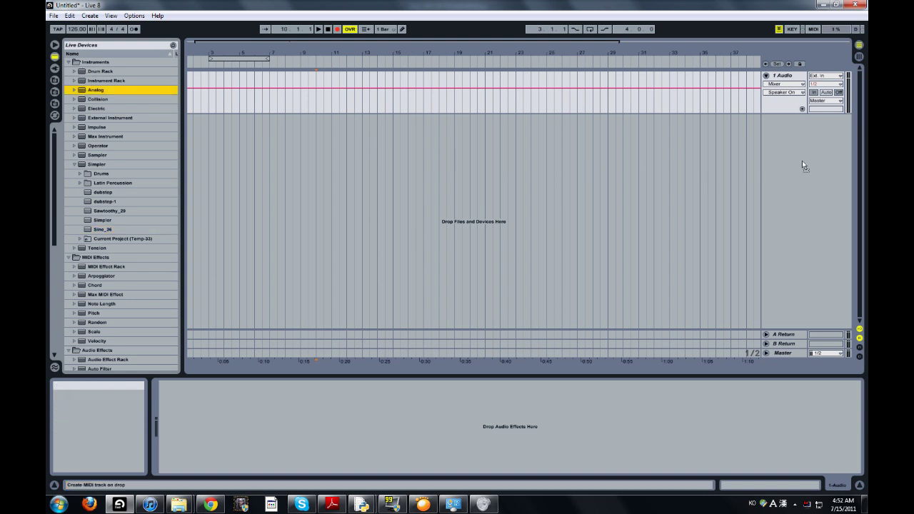
{"action": "left_click_drag", "start_coordinate": [802, 162], "coordinate": [802, 162]}
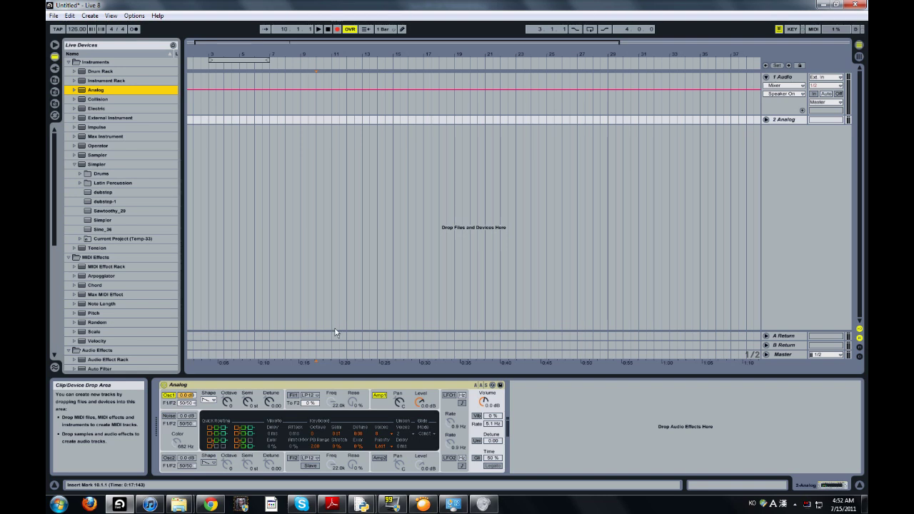
Load the Lead-Big Sweep preset from Analog's Synth Lead folder onto the Analog track
{"action": "left_click", "coordinate": [72, 90]}
{"action": "left_click", "coordinate": [83, 118]}
{"action": "left_click", "coordinate": [80, 135]}
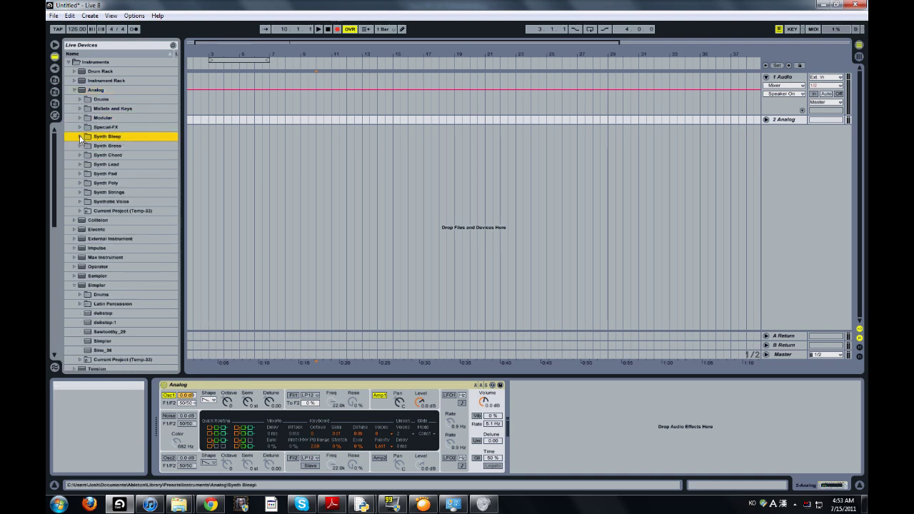
{"action": "left_click", "coordinate": [77, 91]}
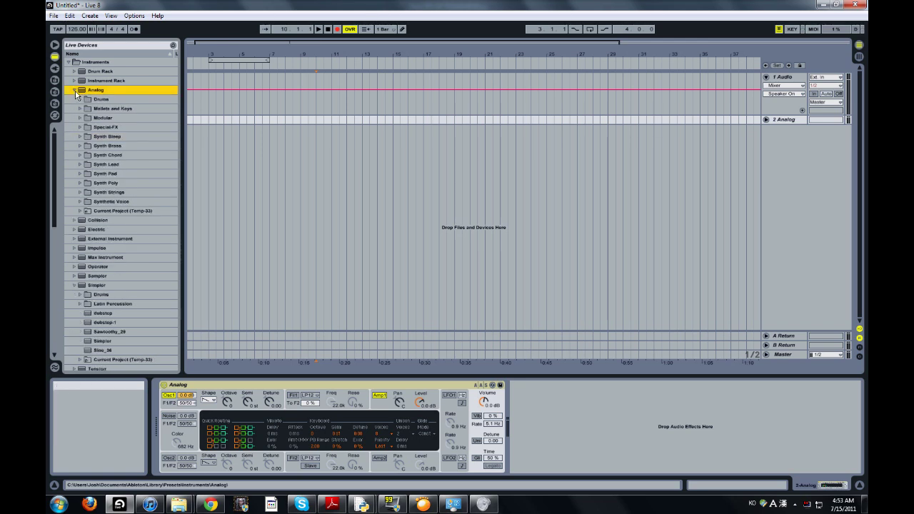
{"action": "left_click", "coordinate": [81, 166]}
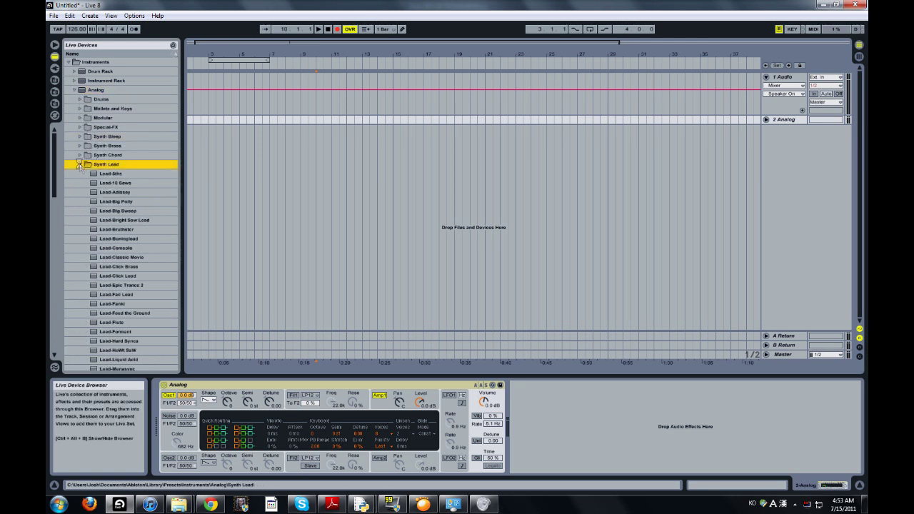
{"action": "left_click", "coordinate": [102, 230]}
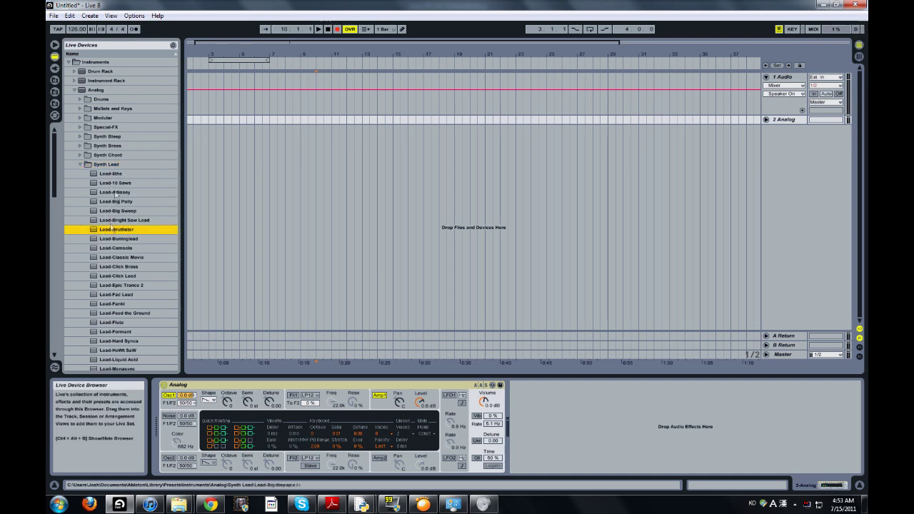
{"action": "left_click", "coordinate": [125, 211]}
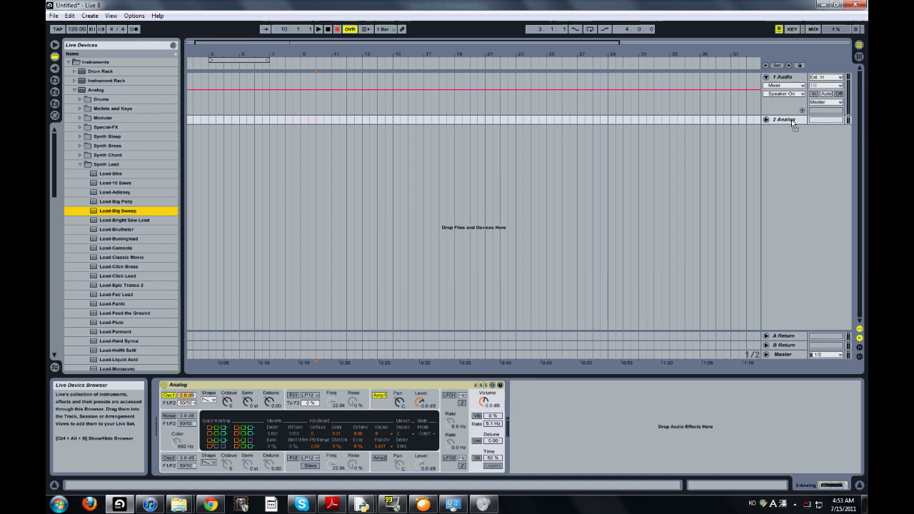
{"action": "left_click_drag", "start_coordinate": [792, 119], "coordinate": [792, 120]}
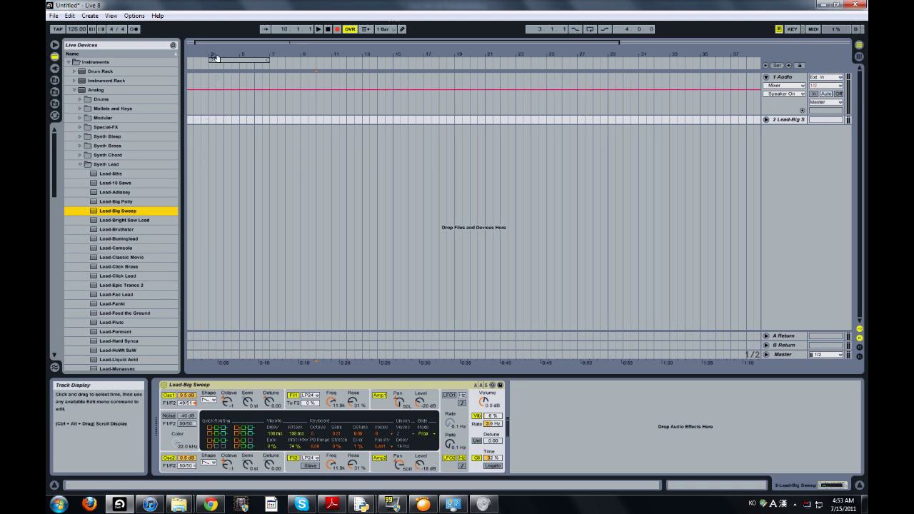
Insert an empty MIDI clip covering the first two bars of the Lead-Big Sweep track
{"action": "left_click", "coordinate": [207, 120]}
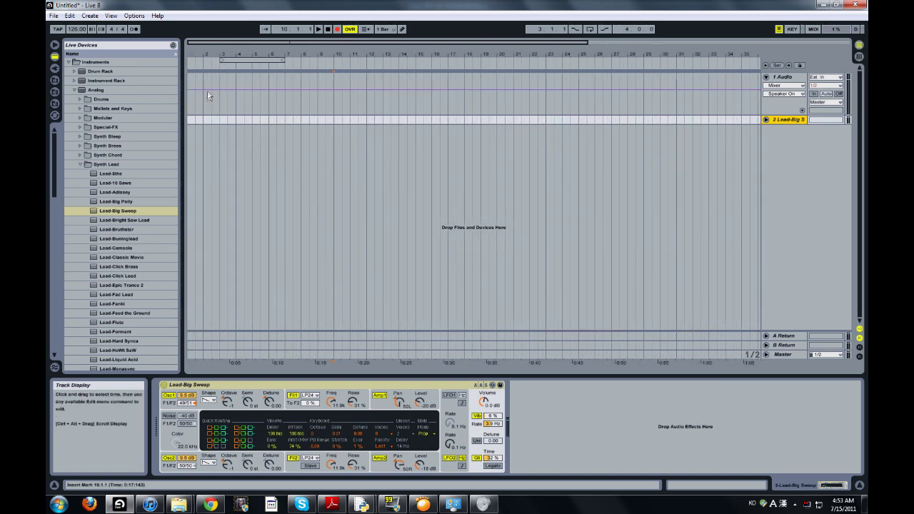
{"action": "mouse_move", "coordinate": [188, 121]}
{"action": "left_mouse_down"}
{"action": "mouse_move", "coordinate": [262, 126]}
{"action": "mouse_move", "coordinate": [189, 124]}
{"action": "left_mouse_up"}
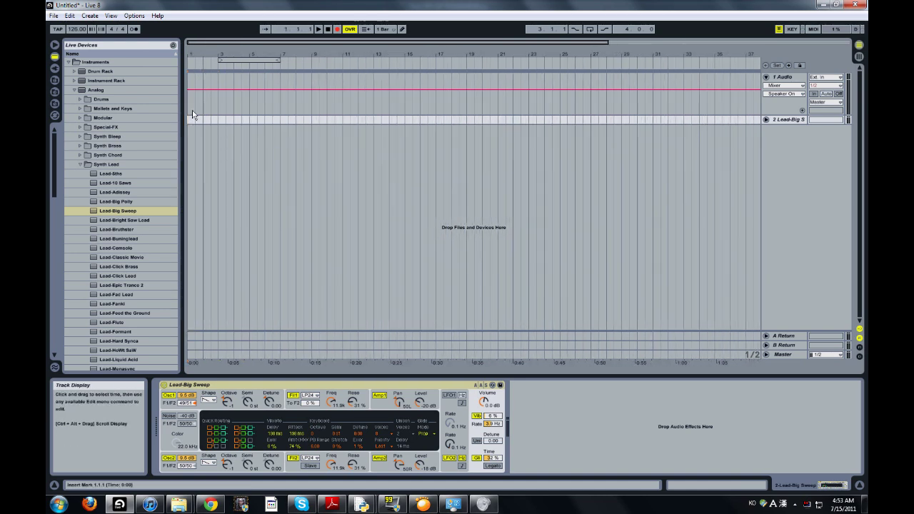
{"action": "left_click_drag", "start_coordinate": [190, 121], "coordinate": [218, 121]}
{"action": "right_click", "coordinate": [216, 122]}
{"action": "left_click", "coordinate": [235, 168]}
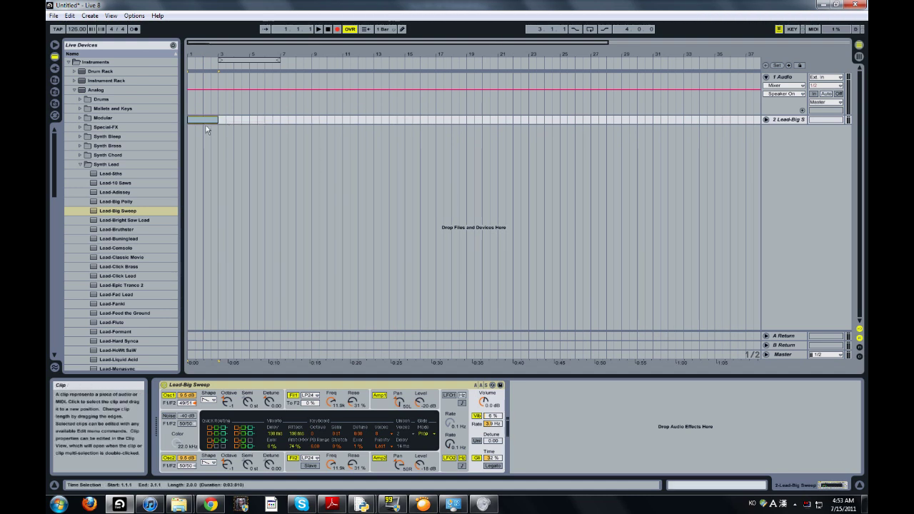
Open the new clip's note editor and enlarge it to show several octaves
{"action": "left_click", "coordinate": [207, 120]}
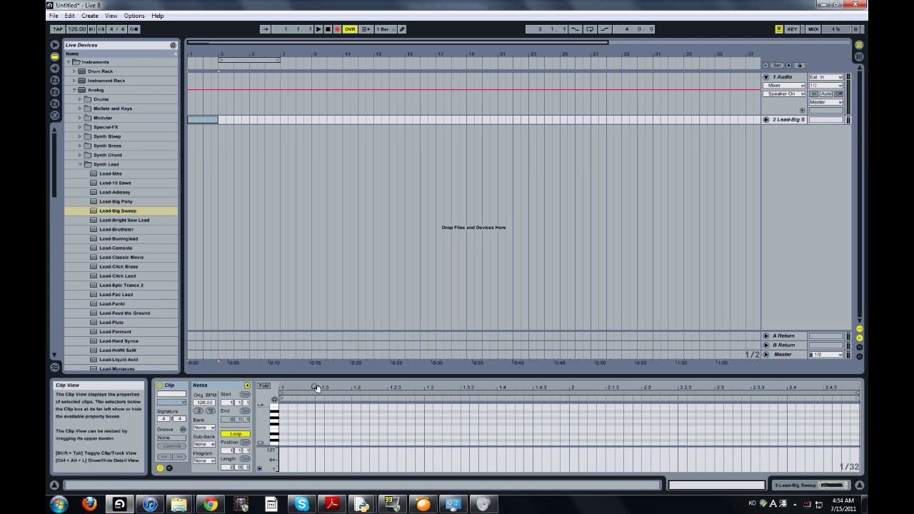
{"action": "scroll", "coordinate": [309, 417], "scroll_direction": "up", "scroll_amount": 2}
{"action": "scroll", "coordinate": [308, 418], "scroll_direction": "down", "scroll_amount": 3}
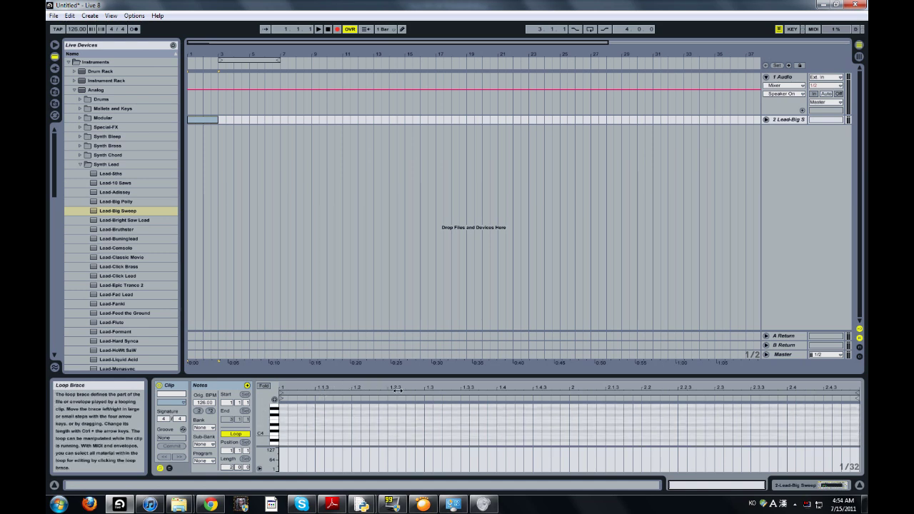
{"action": "left_click", "coordinate": [422, 390]}
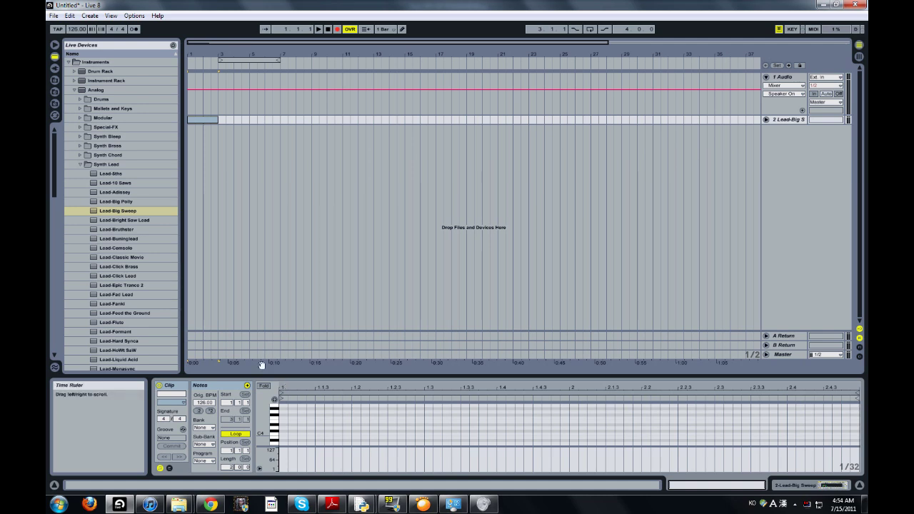
{"action": "left_click_drag", "start_coordinate": [455, 376], "coordinate": [454, 269]}
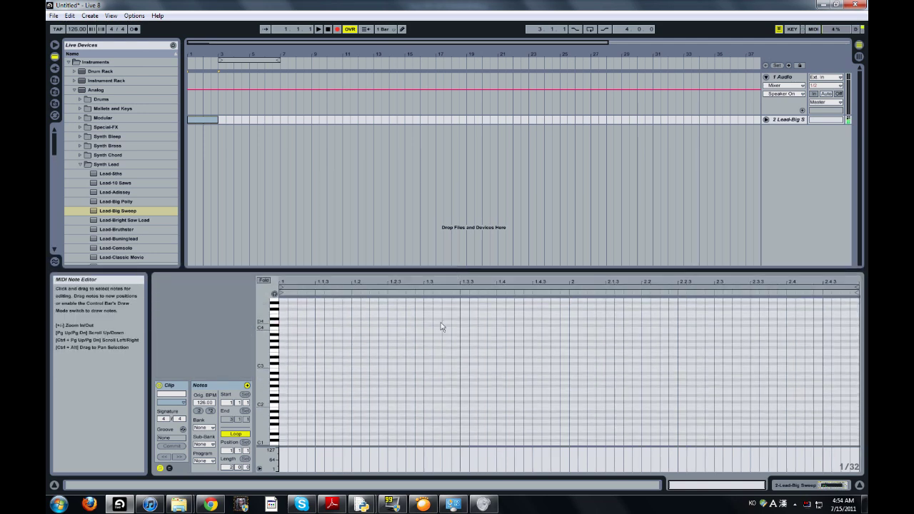
Audition the Lead-Big Sweep sound by playing various notes on the computer MIDI keyboard
{"action": "key", "text": "a"}
{"action": "key", "text": "g"}
{"action": "key", "text": "h"}
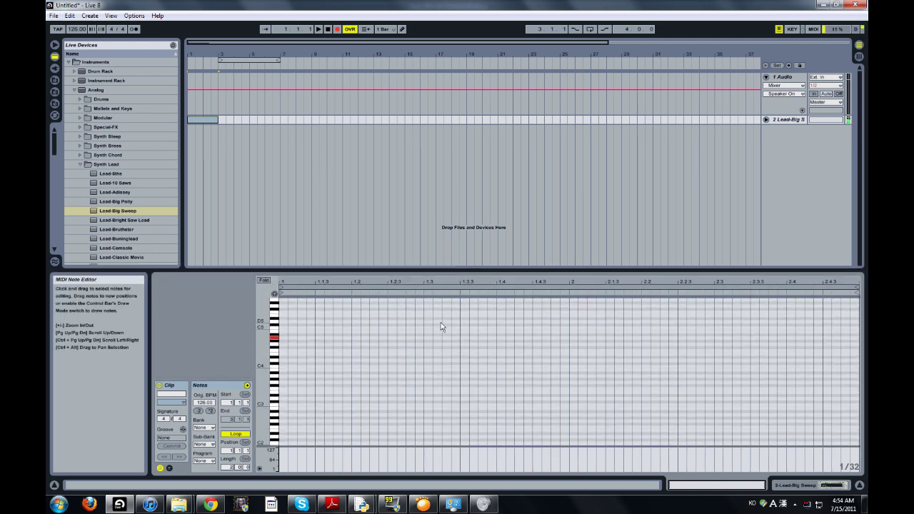
{"action": "key", "text": "j"}
{"action": "key", "text": "s"}
{"action": "key", "text": "a"}
{"action": "key", "text": "g"}
{"action": "key", "text": "a"}
{"action": "key", "text": "d"}
{"action": "key", "text": "a"}
{"action": "key", "text": "d"}
{"action": "key", "text": "g"}
{"action": "key", "text": "g"}
{"action": "key", "text": "a"}
{"action": "key", "text": "a"}
Draw a single 1/32 note on C4 at the very start of the clip, and leave Draw Mode
{"action": "key", "text": "ctrl+b"}
{"action": "left_click", "coordinate": [284, 363]}
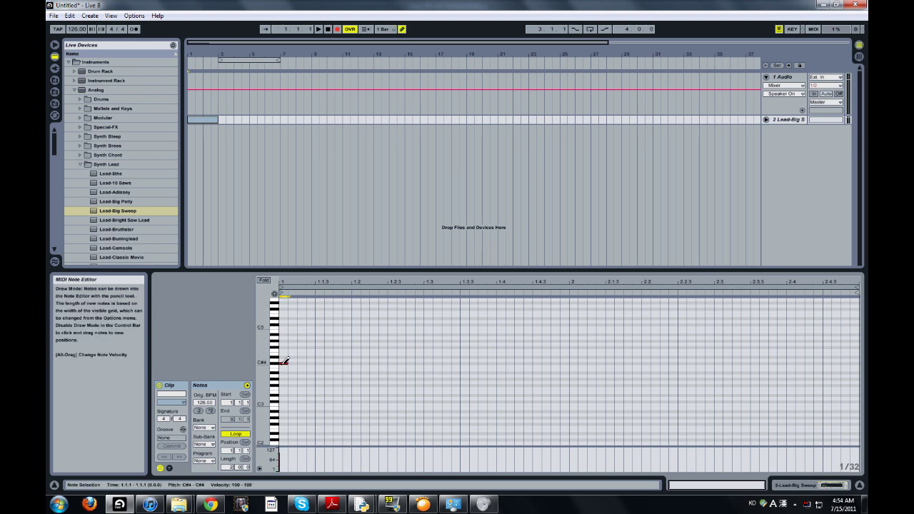
{"action": "left_click", "coordinate": [286, 362]}
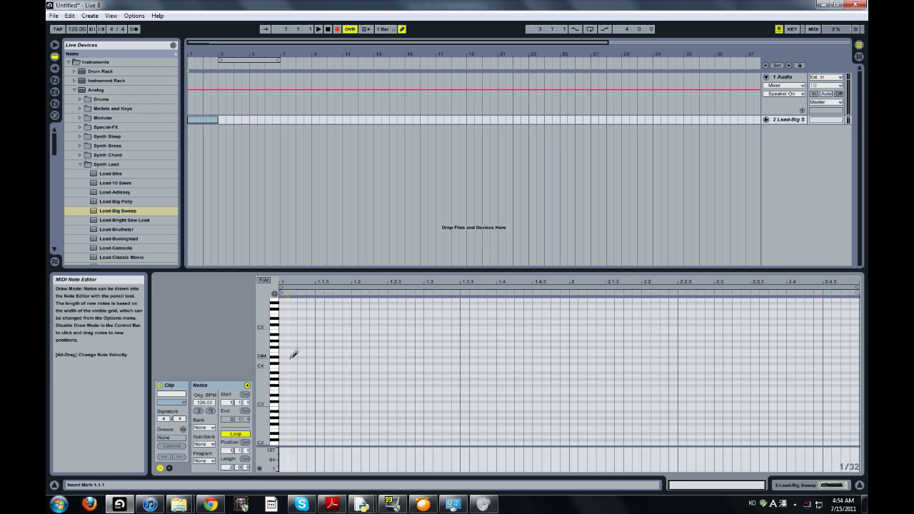
{"action": "left_click", "coordinate": [285, 364]}
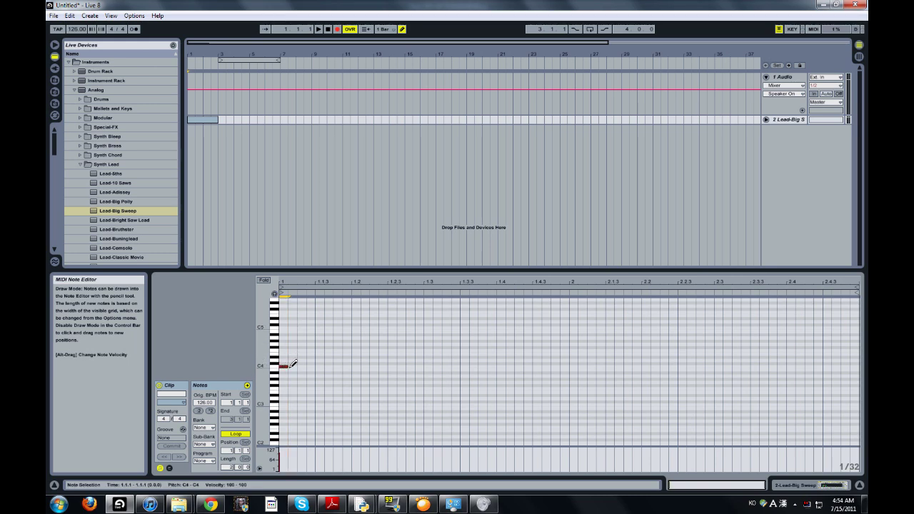
{"action": "key", "text": "ctrl+b"}
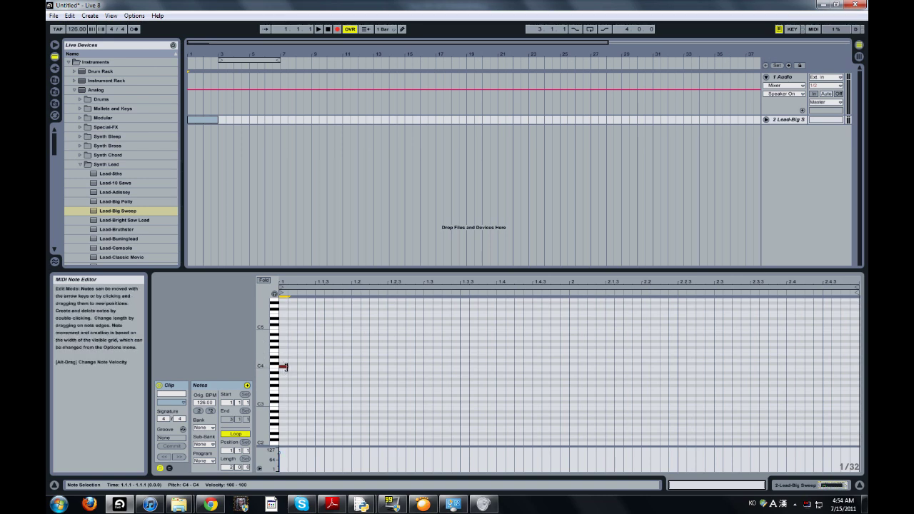
{"action": "key", "text": "ctrl+b"}
{"action": "mouse_move", "coordinate": [308, 347]}
{"action": "left_mouse_down"}
{"action": "mouse_move", "coordinate": [427, 350]}
{"action": "mouse_move", "coordinate": [344, 348]}
{"action": "mouse_move", "coordinate": [359, 343]}
{"action": "left_mouse_up"}
{"action": "key", "text": "ctrl+b"}
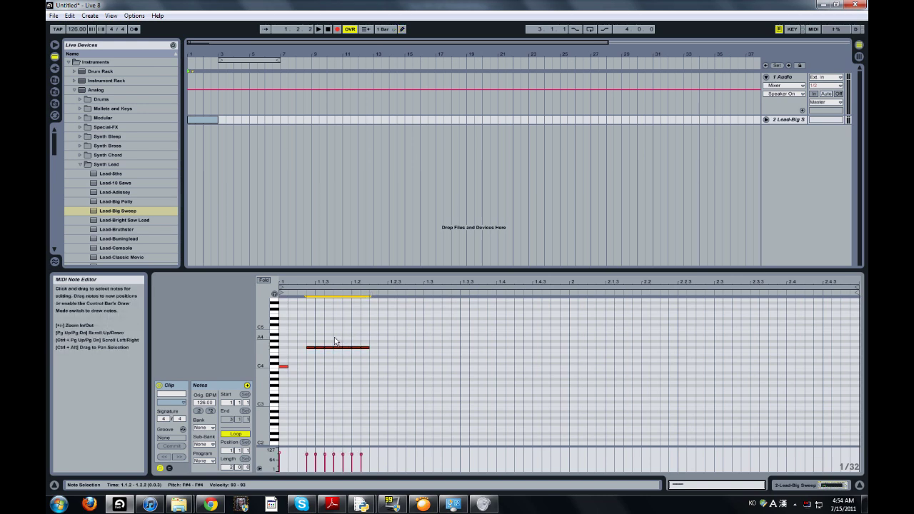
{"action": "left_click_drag", "start_coordinate": [297, 322], "coordinate": [383, 357]}
{"action": "key", "text": "Delete"}
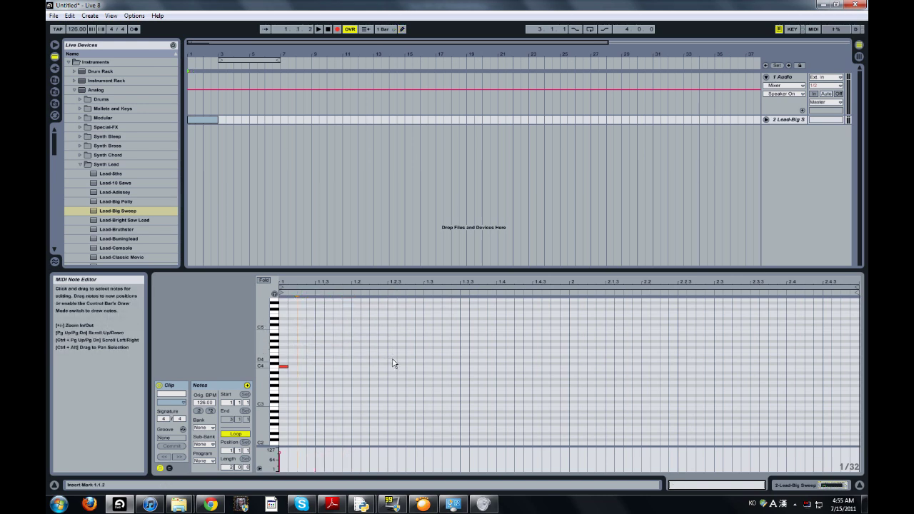
Lengthen the C4 note to one beat and add two successive rising copies after it, on D#4 and G4
{"action": "left_click_drag", "start_coordinate": [287, 366], "coordinate": [353, 364]}
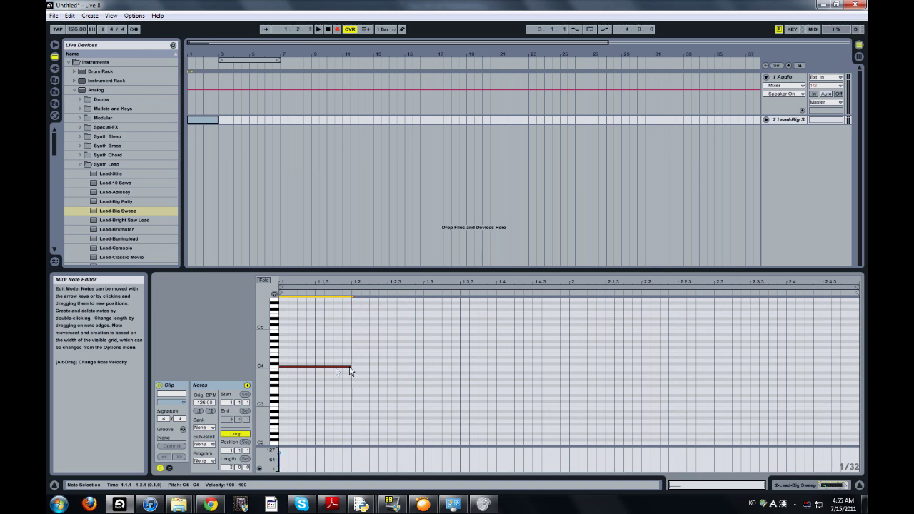
{"action": "left_click_drag", "start_coordinate": [315, 367], "coordinate": [453, 348]}
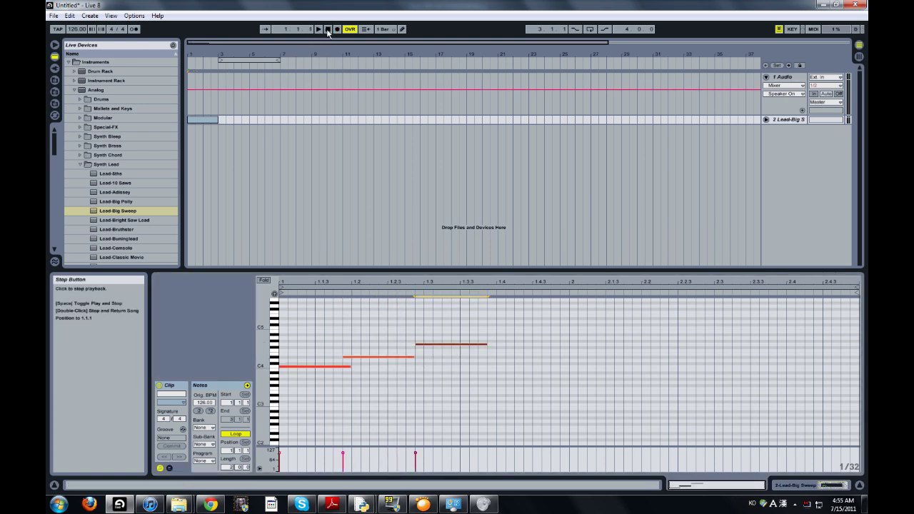
Play back the three-note phrase and shift the D#4 and G4 notes to start at 1.2 and 1.3
{"action": "key", "text": "space"}
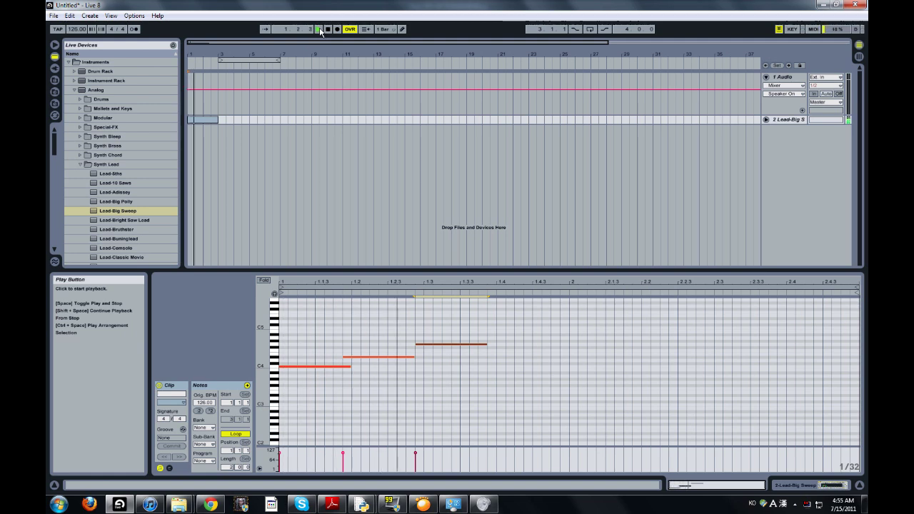
{"action": "key", "text": "space"}
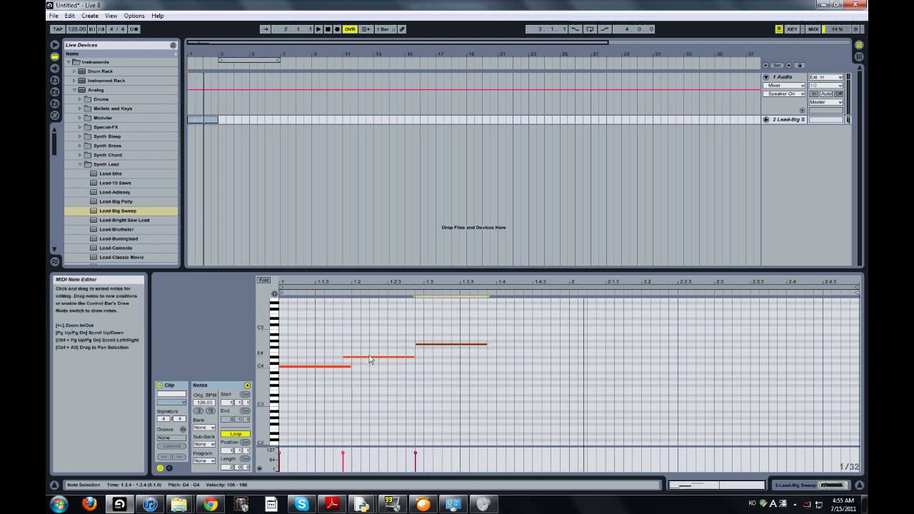
{"action": "left_click", "coordinate": [376, 358]}
{"action": "left_click_drag", "start_coordinate": [430, 346], "coordinate": [439, 346]}
{"action": "scroll", "coordinate": [362, 312], "scroll_direction": "up", "scroll_amount": 1}
{"action": "scroll", "coordinate": [362, 311], "scroll_direction": "down", "scroll_amount": 1}
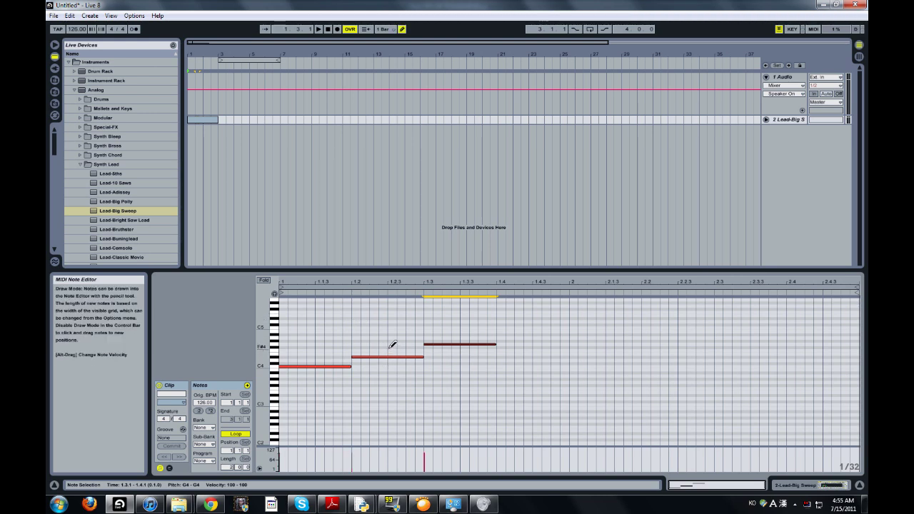
Try adding 1/32 G4 notes from 1.2.3 to 1.3 with the D#4 note shortened to end at 1.2.3, and undo both edits
{"action": "left_click", "coordinate": [391, 344]}
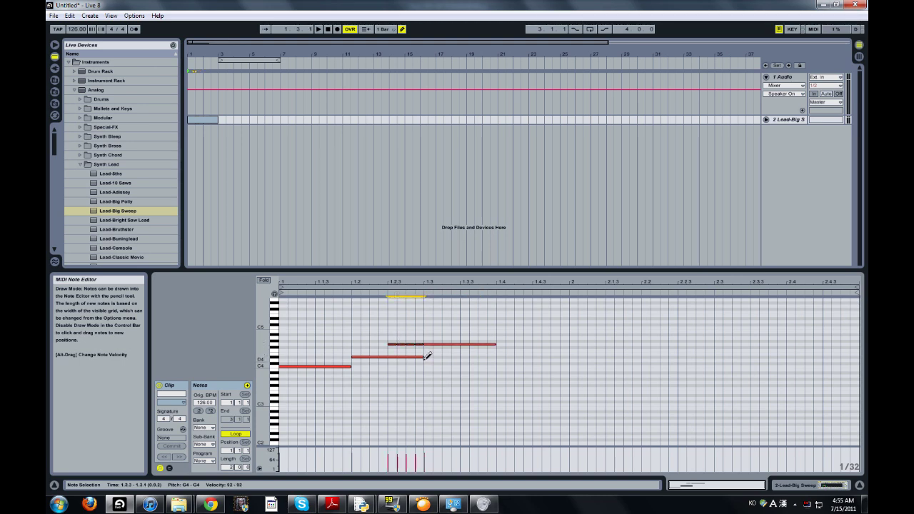
{"action": "key", "text": "b"}
{"action": "left_click_drag", "start_coordinate": [424, 356], "coordinate": [387, 359]}
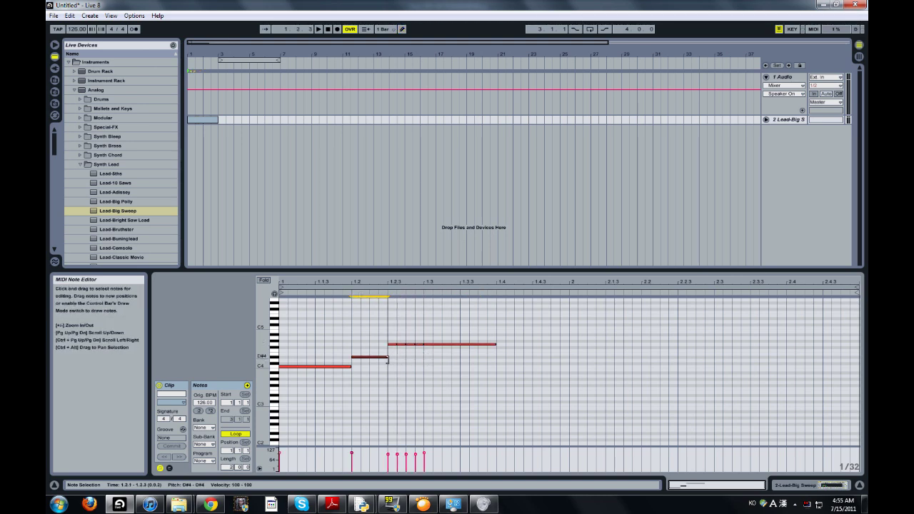
{"action": "left_click", "coordinate": [318, 30]}
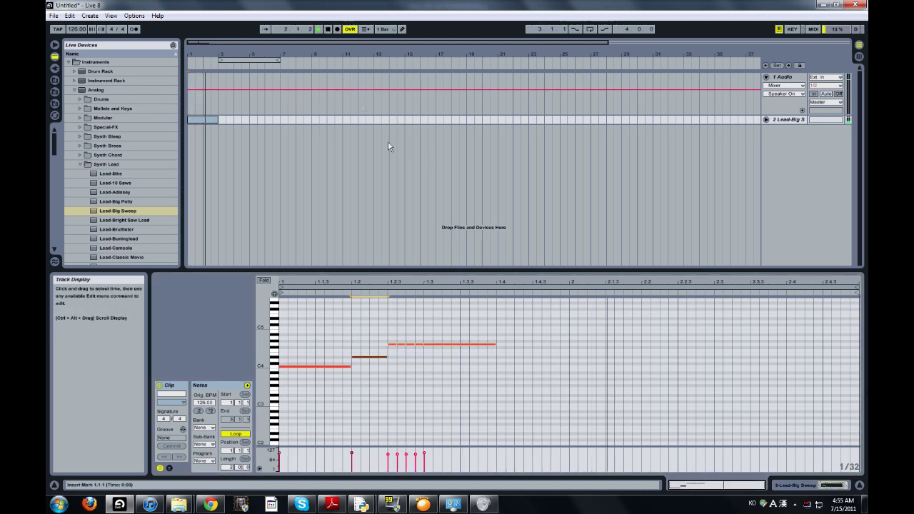
{"action": "key", "text": "ctrl+z"}
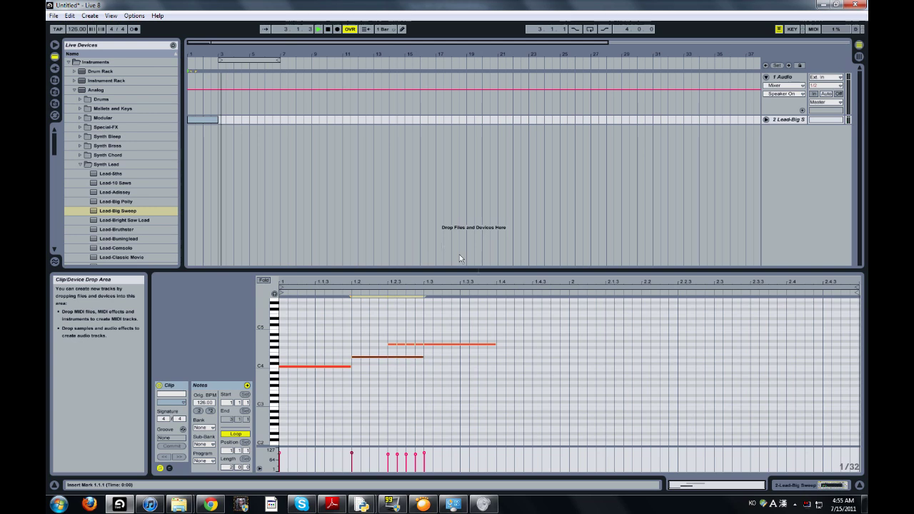
{"action": "key", "text": "ctrl+z"}
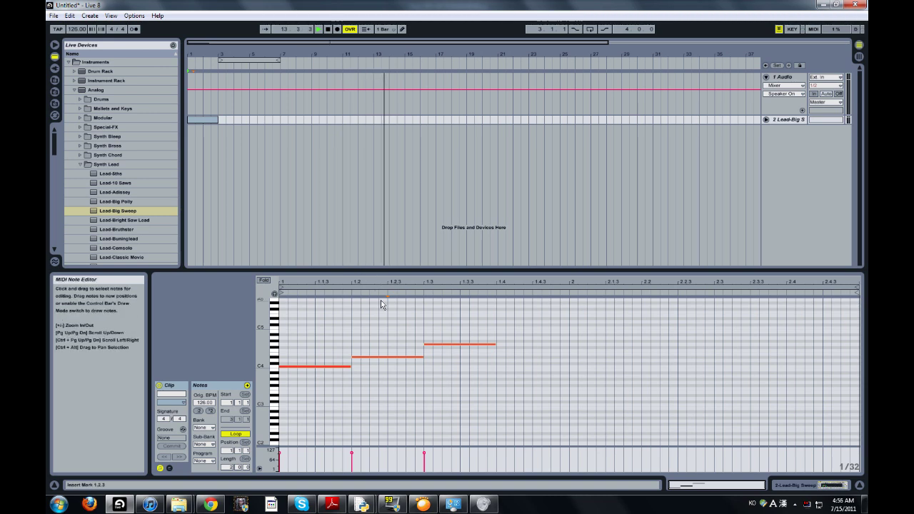
{"action": "scroll", "coordinate": [395, 350], "scroll_direction": "up", "scroll_amount": 3}
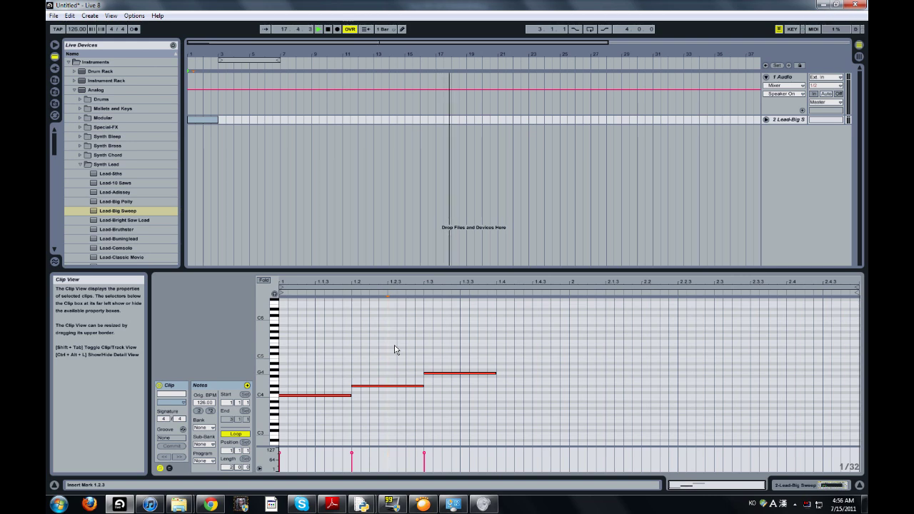
{"action": "scroll", "coordinate": [390, 355], "scroll_direction": "down", "scroll_amount": 1}
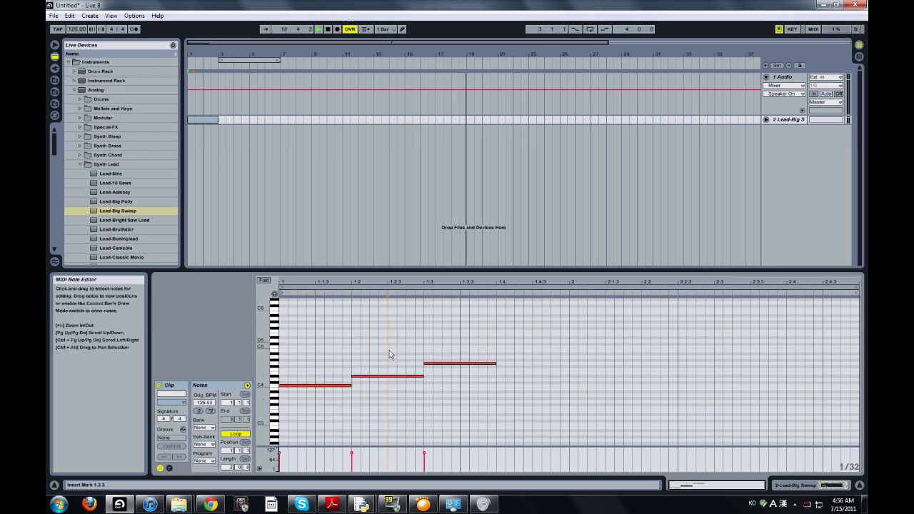
{"action": "scroll", "coordinate": [390, 355], "scroll_direction": "down", "scroll_amount": 2}
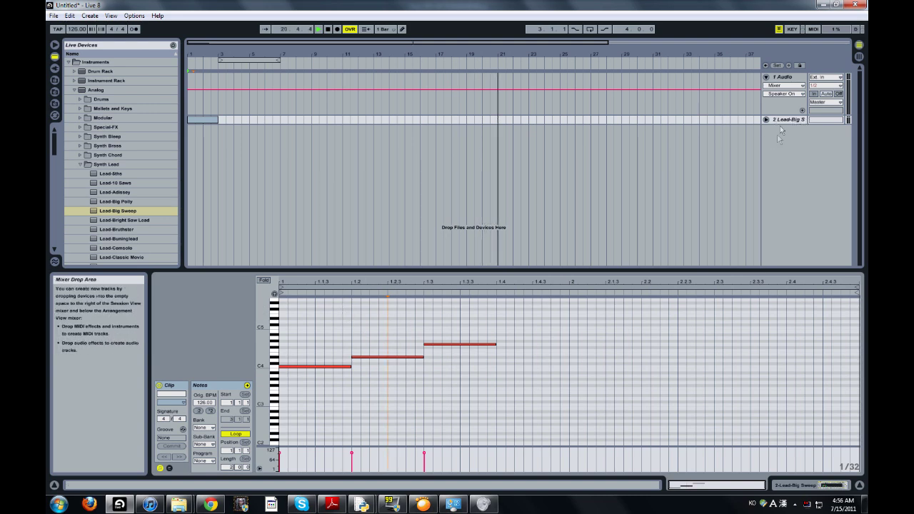
Switch from the clip's notes to the track's devices and delete the Lead-Big Sweep track
{"action": "key", "text": "shift+Tab"}
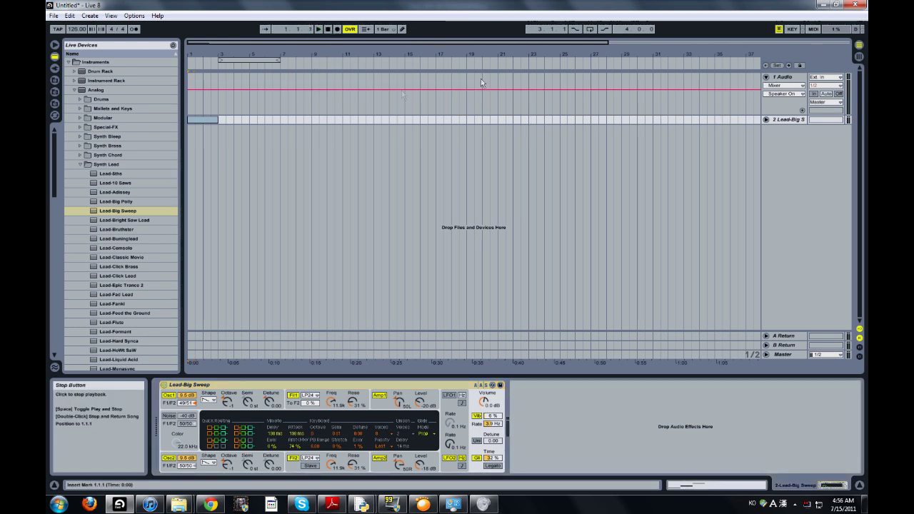
{"action": "left_click", "coordinate": [807, 121]}
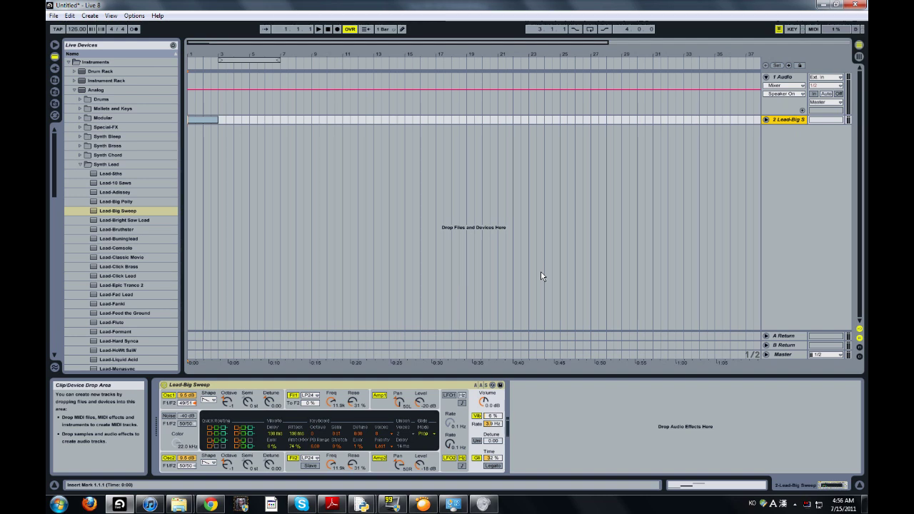
{"action": "key", "text": "Delete"}
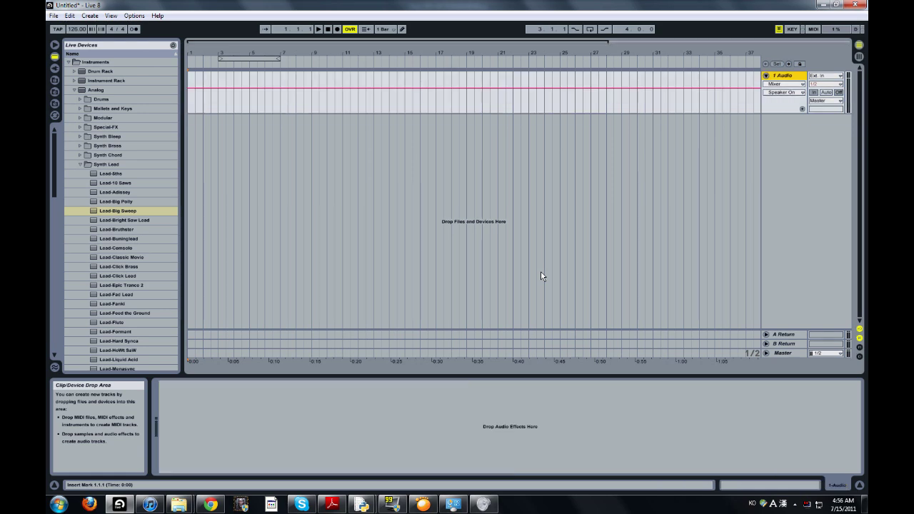
Collapse the Analog and Simpler presets and load an empty Simpler onto a new MIDI track
{"action": "left_click", "coordinate": [76, 91]}
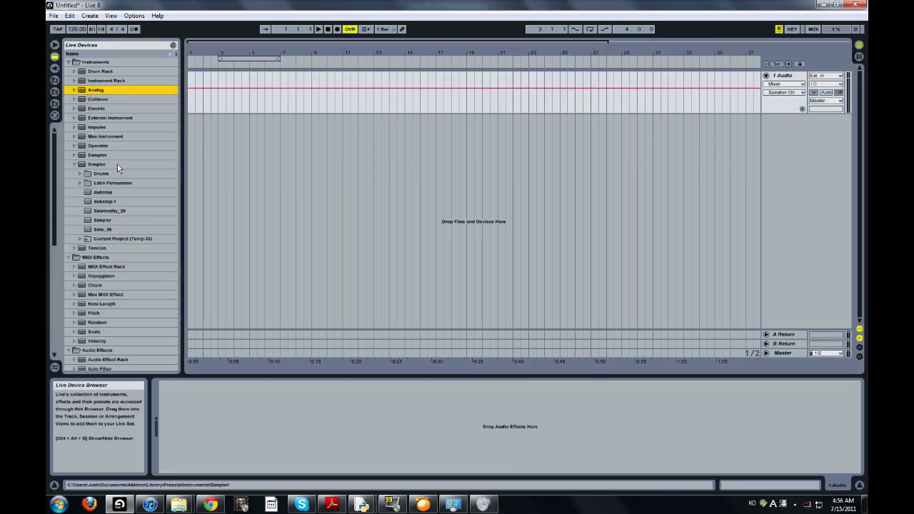
{"action": "left_click", "coordinate": [70, 165]}
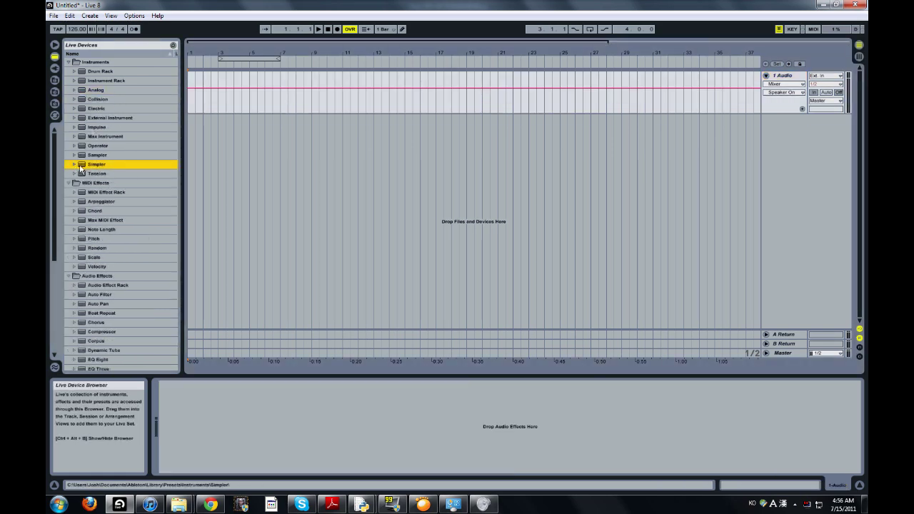
{"action": "left_click_drag", "start_coordinate": [81, 170], "coordinate": [400, 189]}
{"action": "left_click_drag", "start_coordinate": [682, 140], "coordinate": [778, 125]}
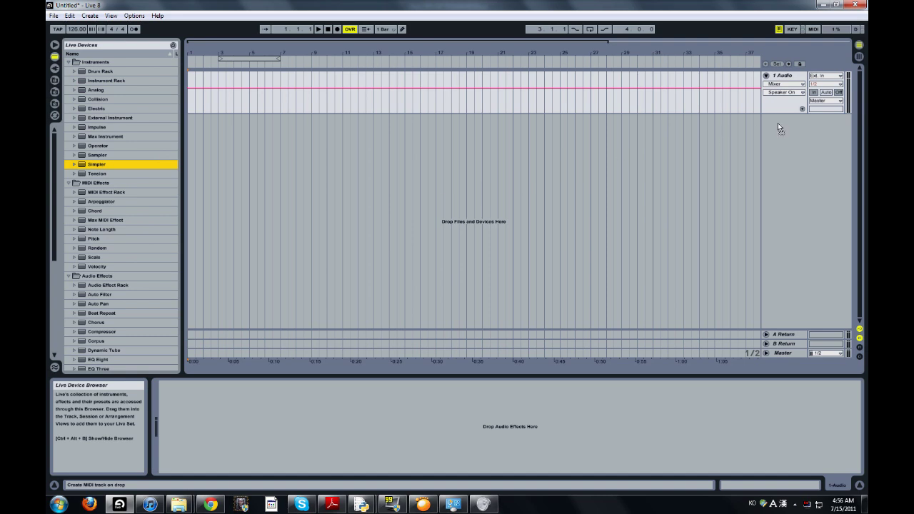
{"action": "left_click", "coordinate": [99, 157]}
{"action": "left_click", "coordinate": [74, 155]}
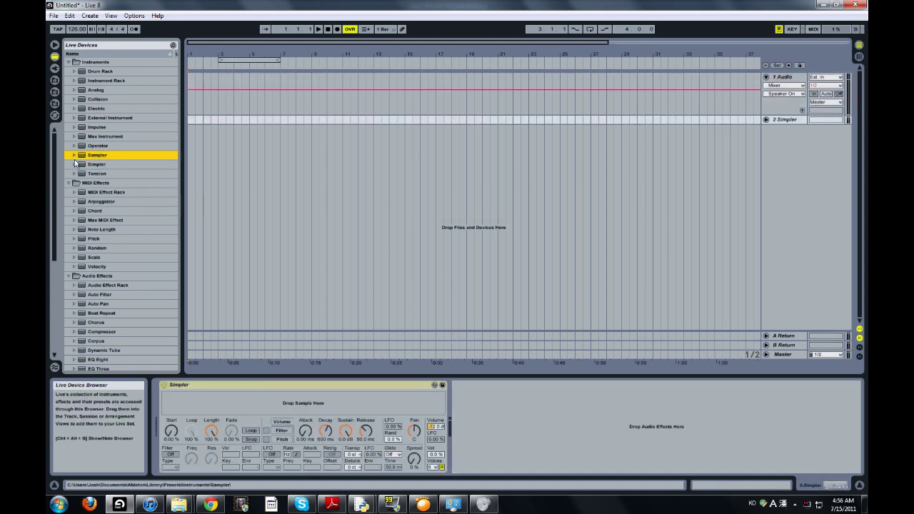
{"action": "left_click", "coordinate": [73, 156]}
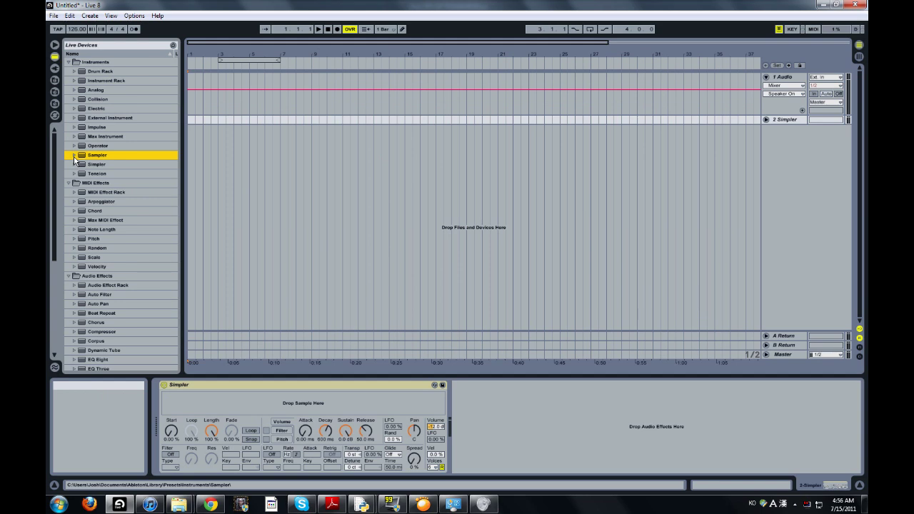
{"action": "left_click", "coordinate": [129, 165]}
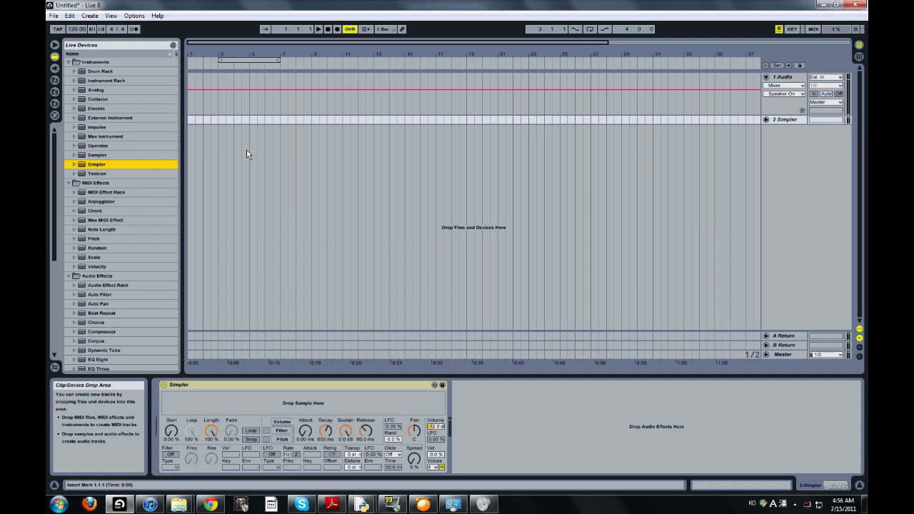
Look through the file browsers and the library's Samples/Waveforms/Drums folders, including Percussion, for a usable sample
{"action": "left_click", "coordinate": [54, 81]}
{"action": "left_click", "coordinate": [54, 91]}
{"action": "left_click", "coordinate": [55, 103]}
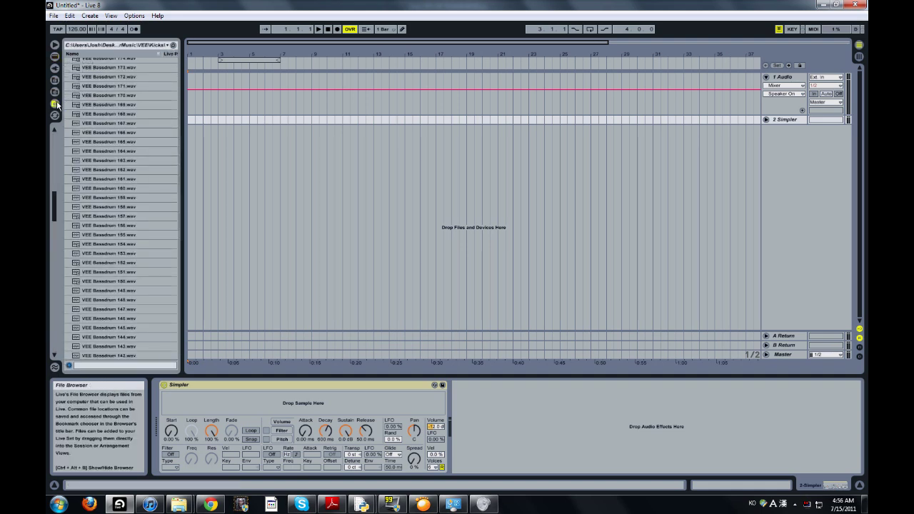
{"action": "left_click", "coordinate": [56, 90]}
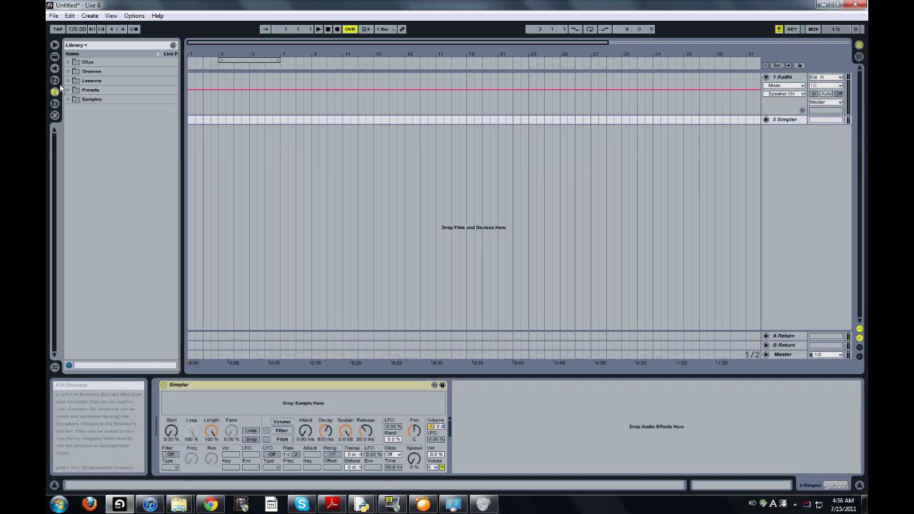
{"action": "left_click", "coordinate": [54, 81]}
{"action": "double_click", "coordinate": [96, 62]}
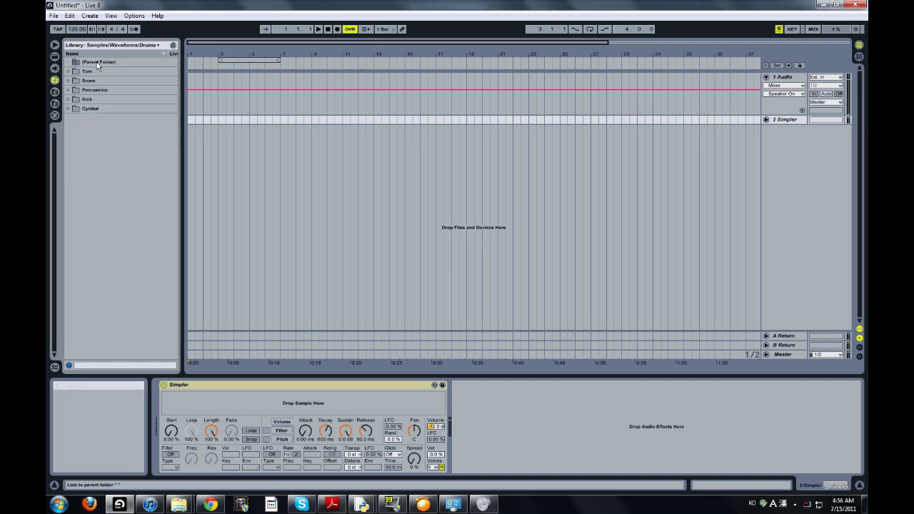
{"action": "double_click", "coordinate": [96, 91]}
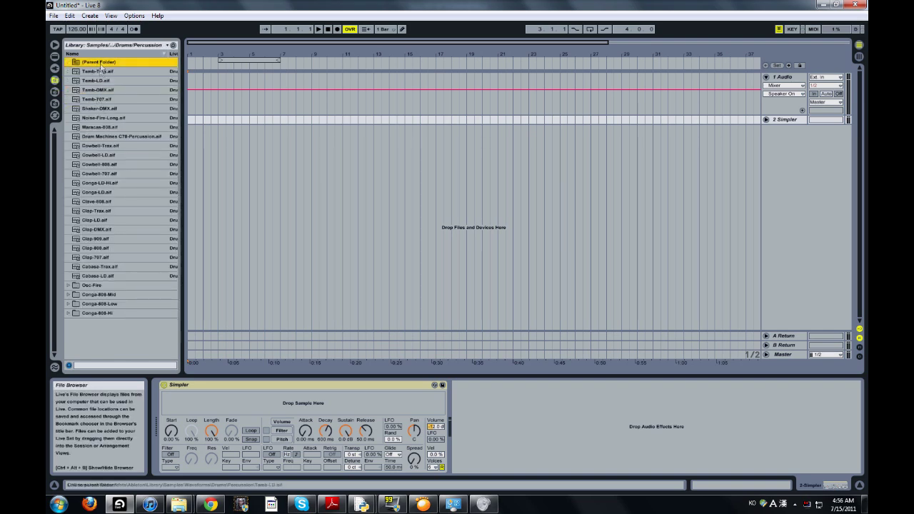
{"action": "double_click", "coordinate": [100, 62]}
{"action": "double_click", "coordinate": [97, 62]}
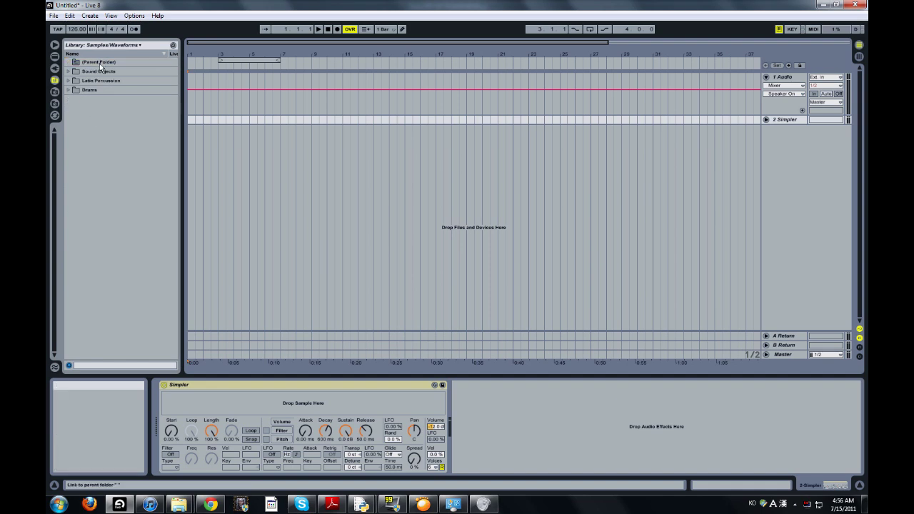
{"action": "left_click", "coordinate": [100, 89]}
Return to the Kicks sample folder, go up to its parent VEE folder, and check the Kicks contents there
{"action": "left_click", "coordinate": [54, 103]}
{"action": "scroll", "coordinate": [101, 92], "scroll_direction": "up", "scroll_amount": 15}
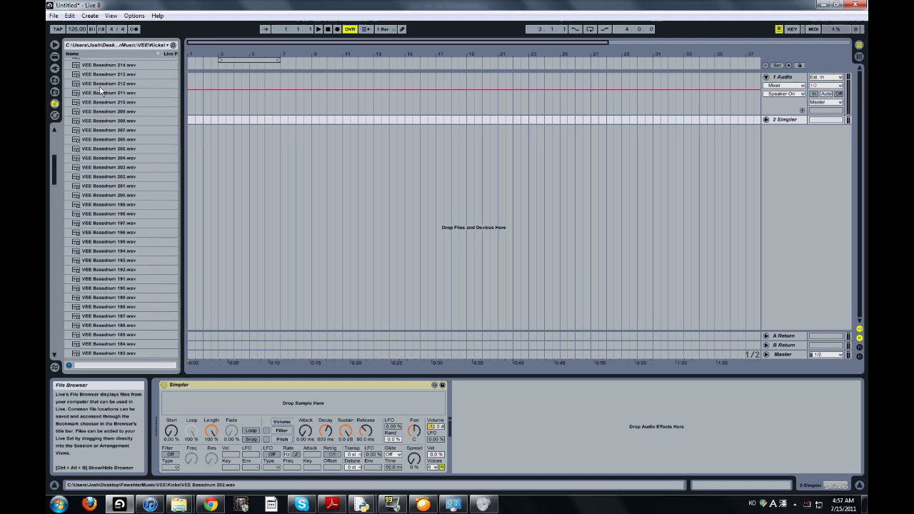
{"action": "double_click", "coordinate": [102, 62]}
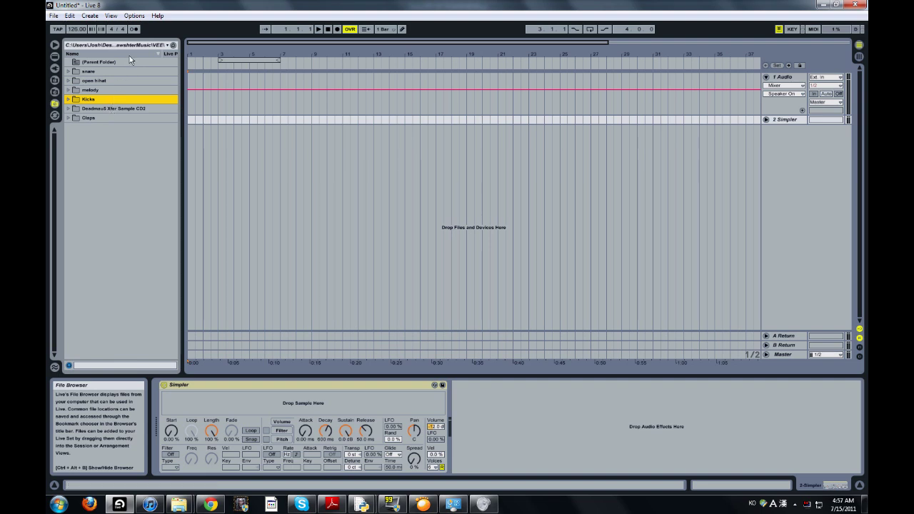
{"action": "left_click", "coordinate": [71, 100]}
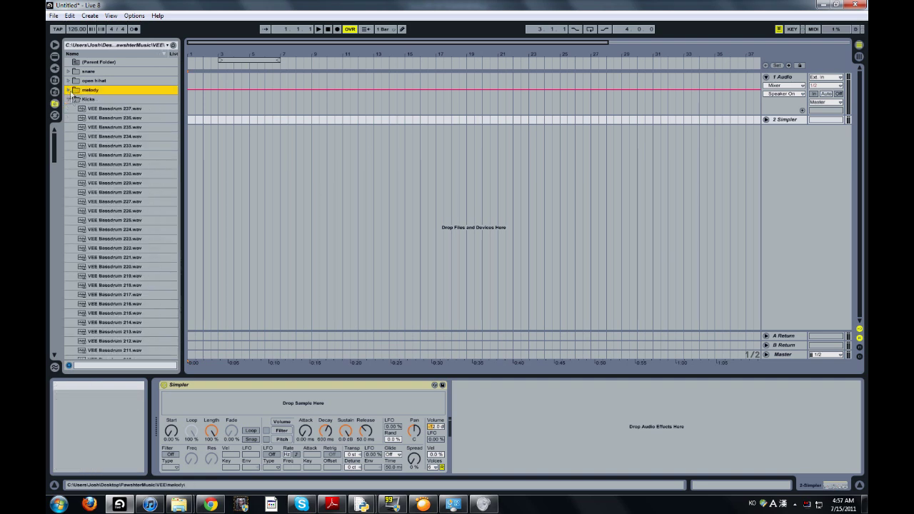
{"action": "left_click", "coordinate": [70, 102]}
Examine the subfolders of Deadmau5 Xfer Sample CD2, including Kicks and Loops
{"action": "left_click", "coordinate": [86, 109]}
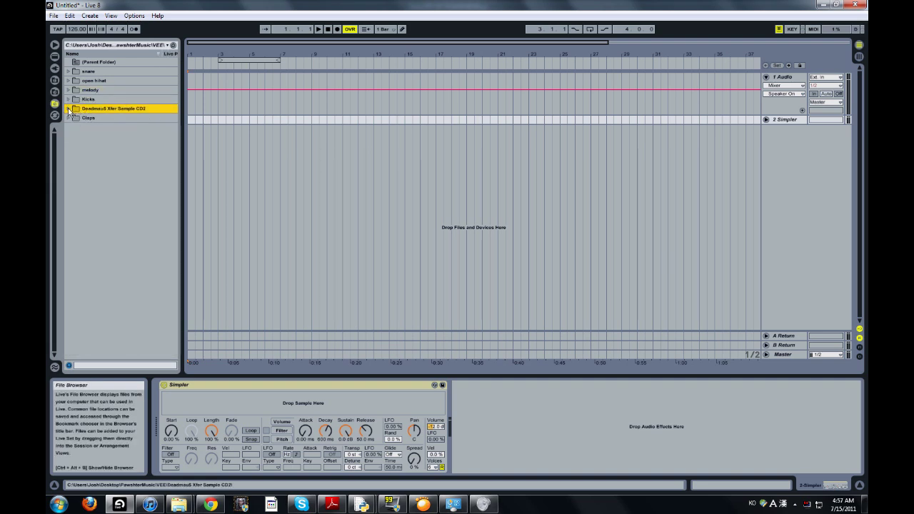
{"action": "left_click", "coordinate": [68, 109]}
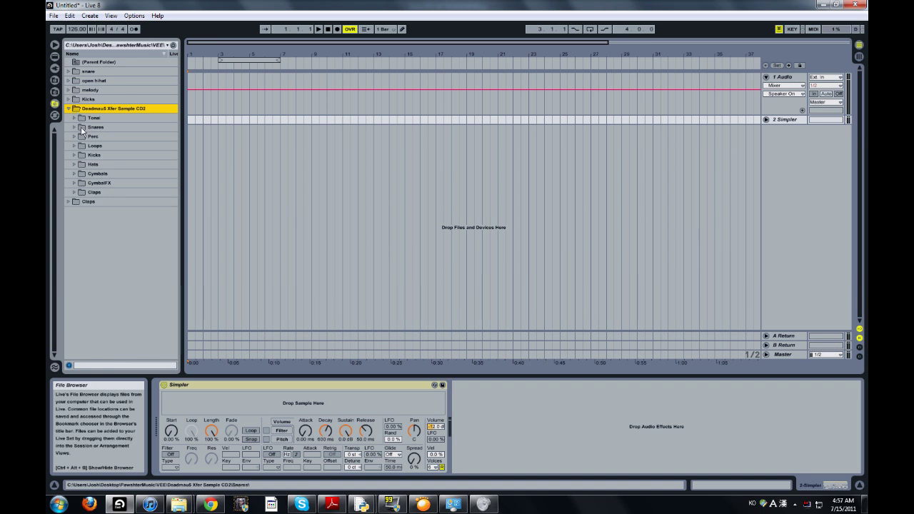
{"action": "double_click", "coordinate": [81, 155]}
{"action": "double_click", "coordinate": [81, 154]}
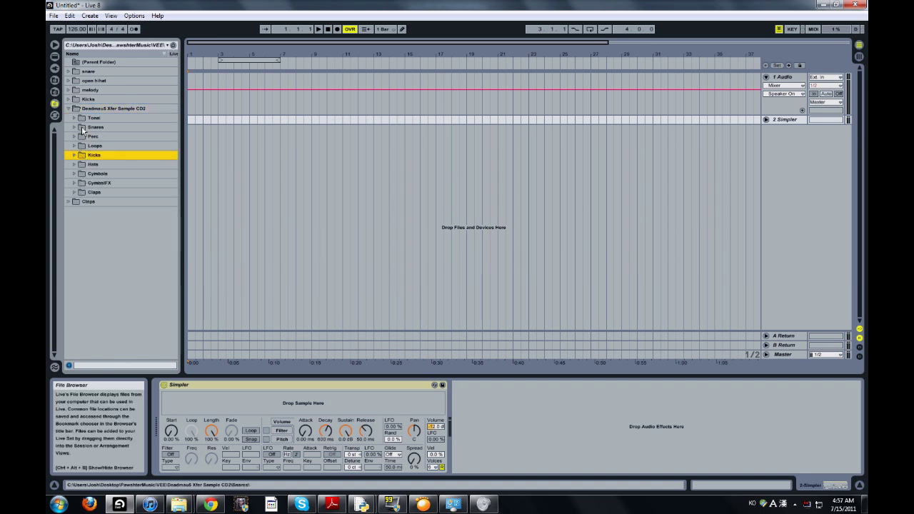
{"action": "double_click", "coordinate": [76, 146]}
{"action": "double_click", "coordinate": [76, 147]}
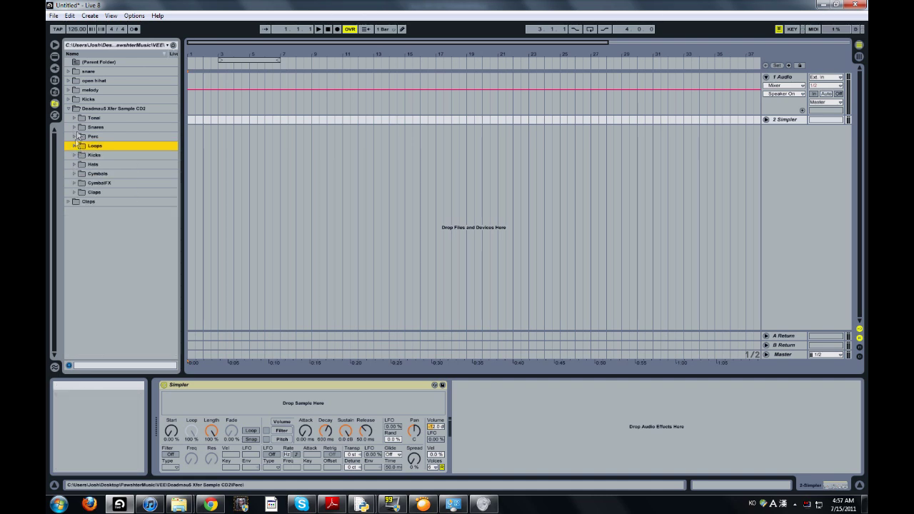
Collapse the Deadmau5 sample folder, go up from VEE to the music folder, and open Ableton stuff
{"action": "left_click", "coordinate": [68, 109]}
{"action": "left_click", "coordinate": [86, 81]}
{"action": "left_click", "coordinate": [89, 61]}
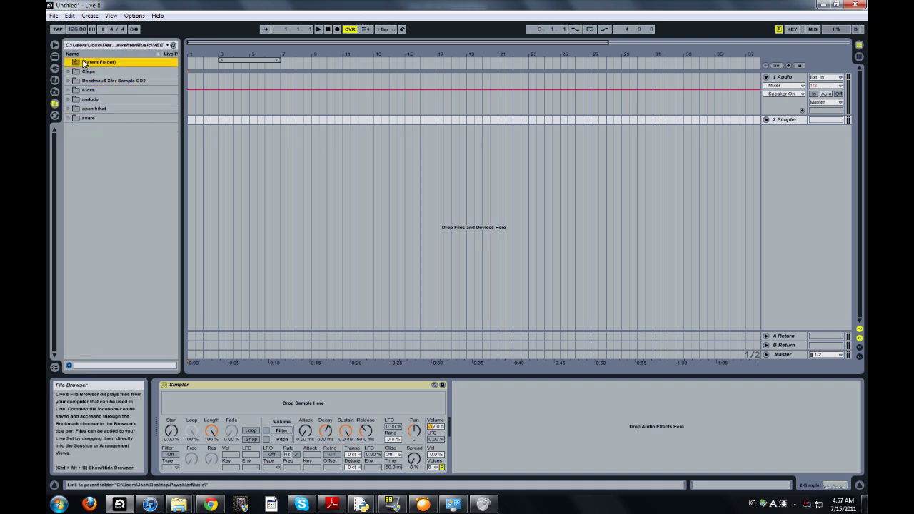
{"action": "double_click", "coordinate": [89, 61]}
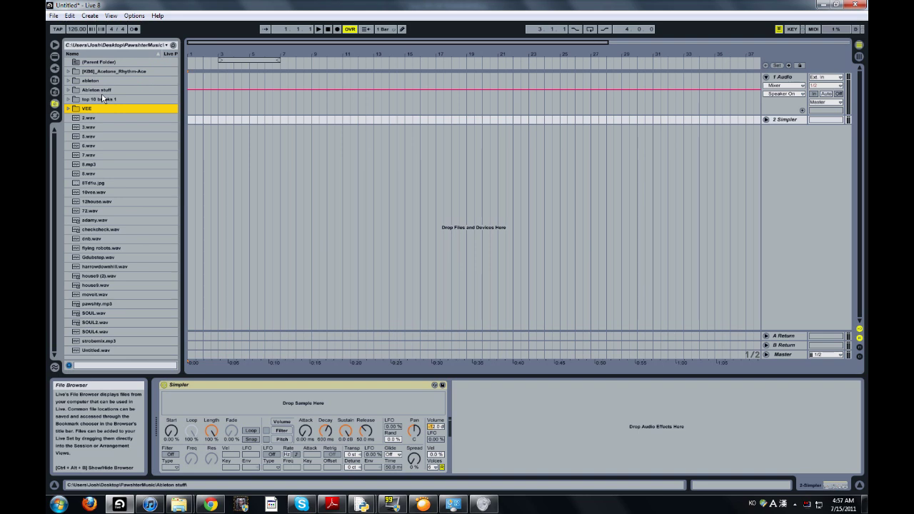
{"action": "left_click", "coordinate": [100, 90]}
{"action": "double_click", "coordinate": [100, 90]}
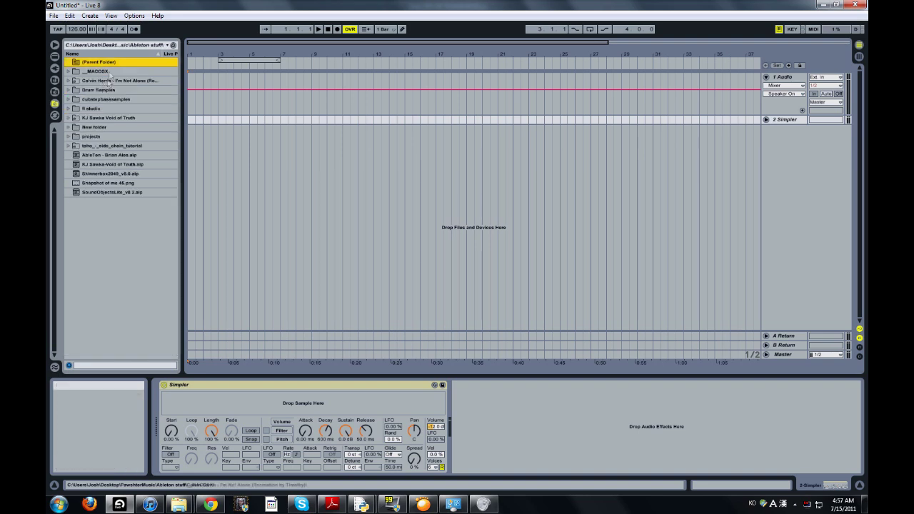
Open the KJ Sawka Void of Truth project's artist samples down to Waveforms/Components/Harmonic/Humana
{"action": "double_click", "coordinate": [107, 119]}
{"action": "left_click", "coordinate": [119, 82]}
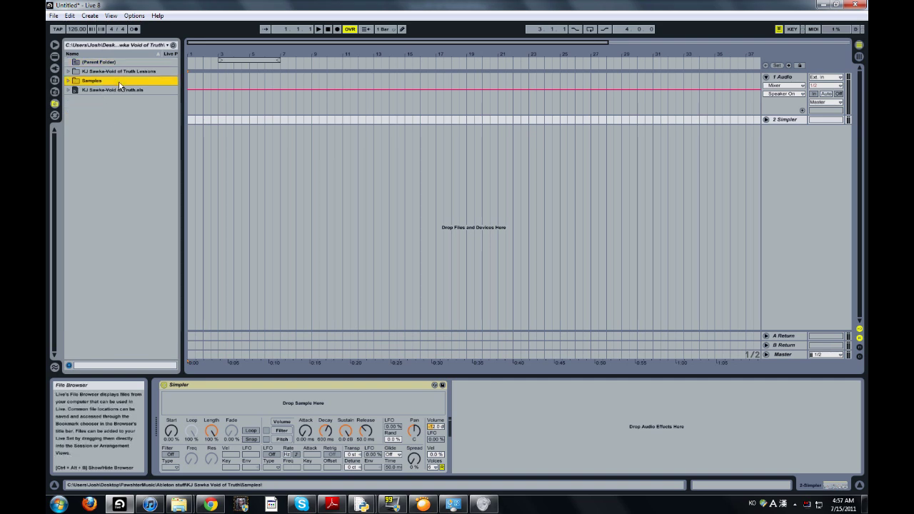
{"action": "double_click", "coordinate": [119, 82]}
{"action": "double_click", "coordinate": [115, 73]}
{"action": "double_click", "coordinate": [114, 74]}
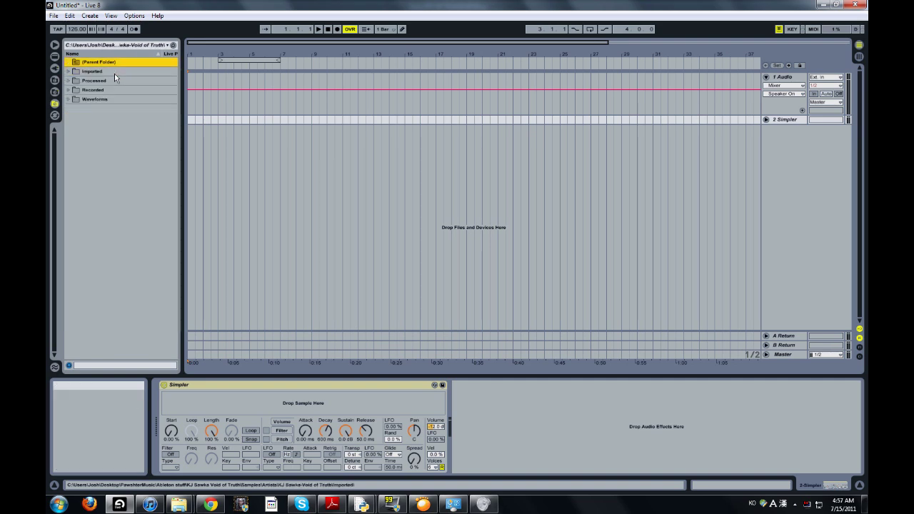
{"action": "double_click", "coordinate": [106, 98]}
{"action": "double_click", "coordinate": [109, 80]}
{"action": "double_click", "coordinate": [106, 72]}
{"action": "double_click", "coordinate": [111, 81]}
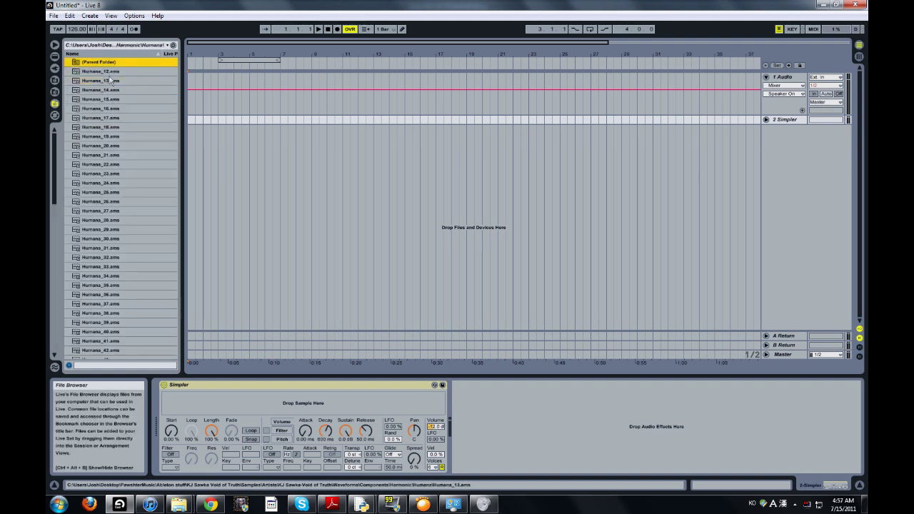
Return to the Harmonic folder, check the Sawtoothy samples, and open the Sine folder
{"action": "double_click", "coordinate": [111, 61]}
{"action": "double_click", "coordinate": [100, 90]}
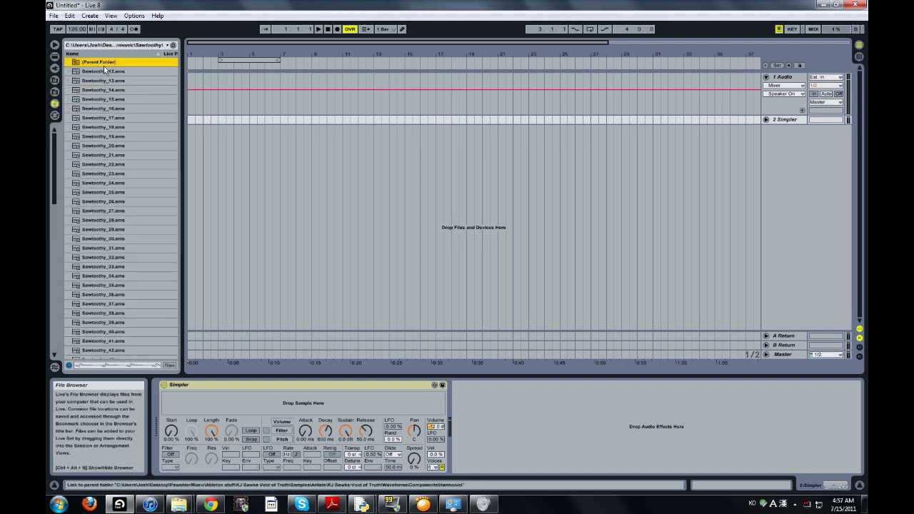
{"action": "double_click", "coordinate": [103, 64]}
{"action": "left_click", "coordinate": [106, 96]}
{"action": "double_click", "coordinate": [106, 96]}
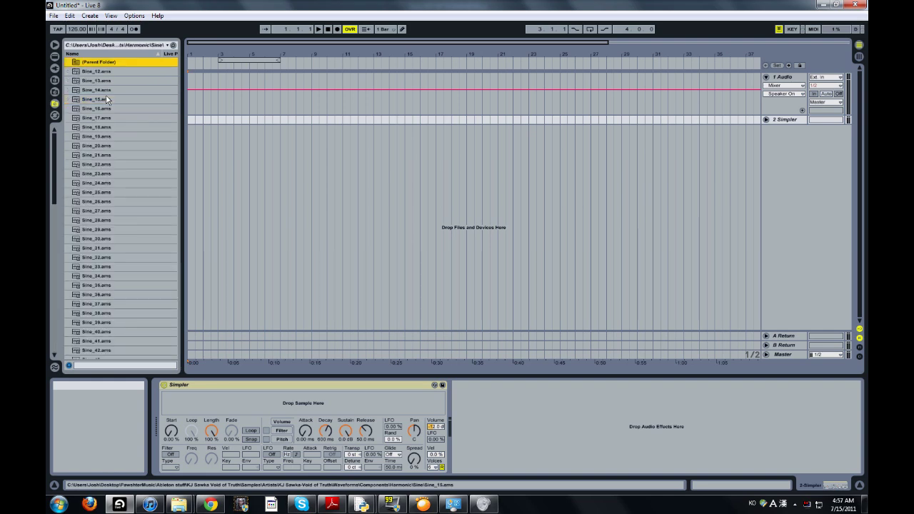
Preview a range of the Sine samples one after another to compare their pitches
{"action": "left_click", "coordinate": [106, 117]}
{"action": "scroll", "coordinate": [105, 138], "scroll_direction": "down", "scroll_amount": 2}
{"action": "scroll", "coordinate": [105, 138], "scroll_direction": "down", "scroll_amount": 3}
{"action": "left_click", "coordinate": [106, 136]}
{"action": "scroll", "coordinate": [106, 137], "scroll_direction": "up", "scroll_amount": 2}
{"action": "key", "text": "Down"}
{"action": "key", "text": "Down"}
{"action": "key", "text": "Down"}
{"action": "key", "text": "Down"}
{"action": "key", "text": "Down"}
{"action": "key", "text": "Down"}
{"action": "key", "text": "Down"}
{"action": "key", "text": "Down"}
{"action": "key", "text": "Down"}
{"action": "key", "text": "Down"}
{"action": "scroll", "coordinate": [104, 161], "scroll_direction": "up", "scroll_amount": 2}
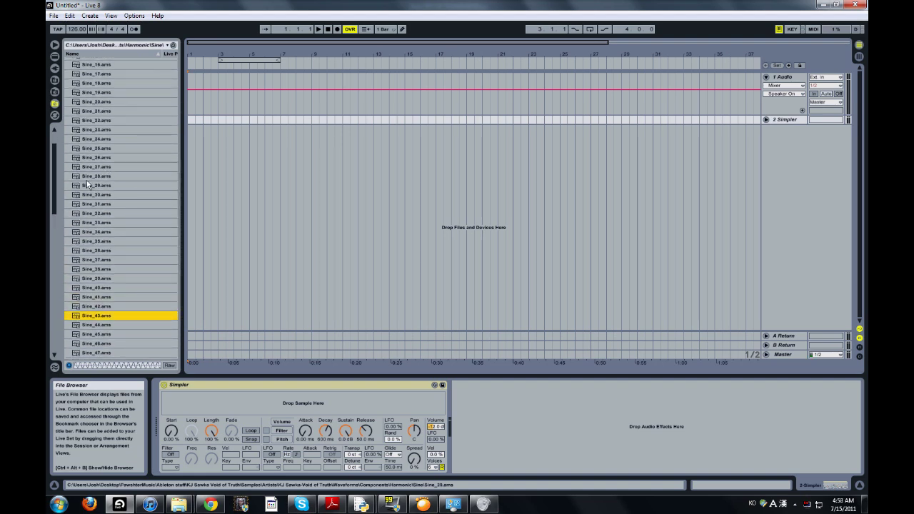
Load Sine_28.ams into the empty Simpler and enable Loop and Snap
{"action": "left_click", "coordinate": [86, 177]}
{"action": "left_click_drag", "start_coordinate": [109, 176], "coordinate": [273, 398]}
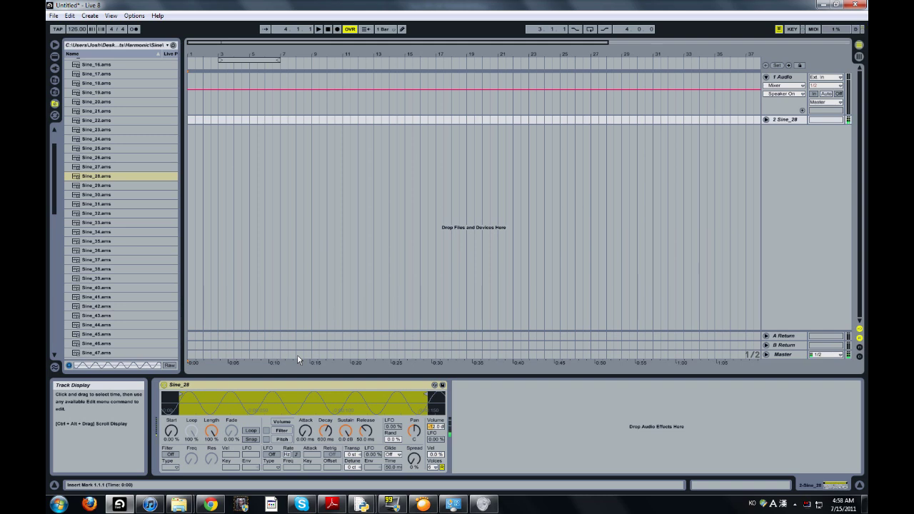
{"action": "left_click", "coordinate": [251, 430]}
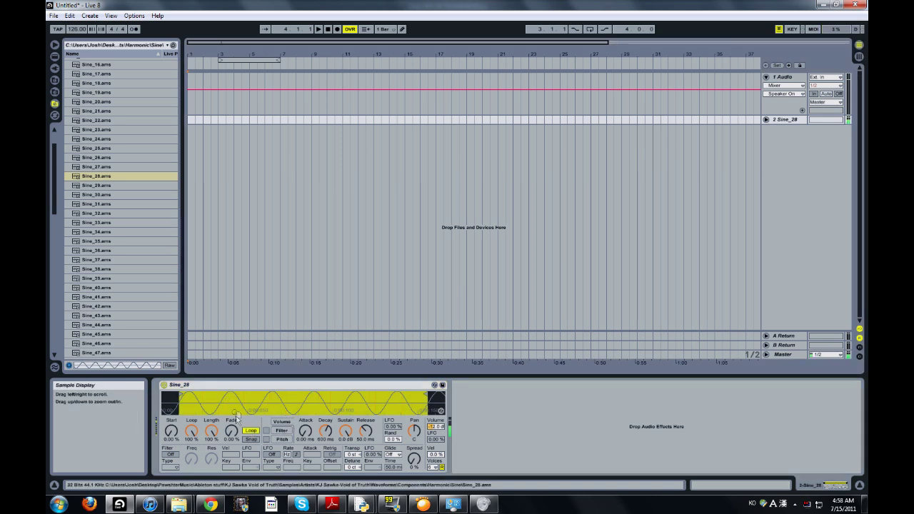
{"action": "left_click", "coordinate": [250, 439]}
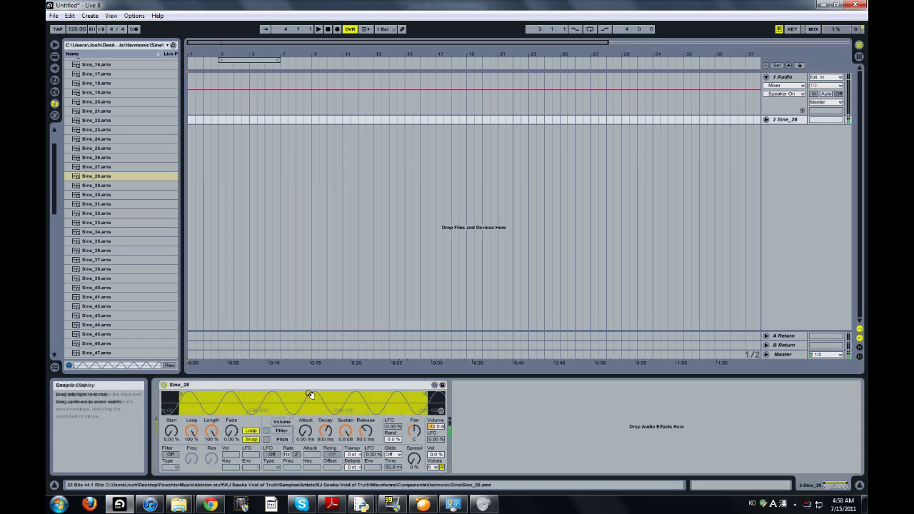
Turn on the Simpler's filter, review the available filter types, and keep LP12
{"action": "left_click", "coordinate": [172, 455]}
{"action": "left_click", "coordinate": [172, 467]}
{"action": "left_click", "coordinate": [173, 468]}
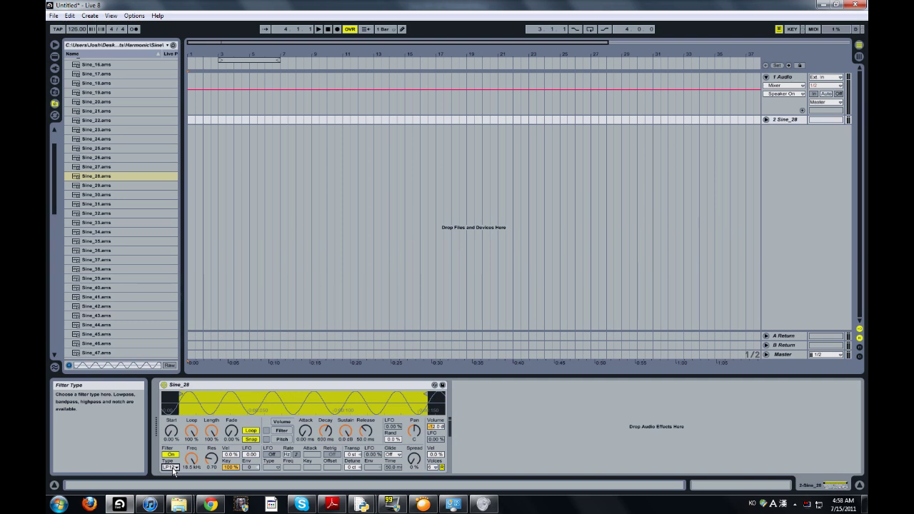
{"action": "left_click", "coordinate": [172, 468]}
{"action": "left_click", "coordinate": [172, 468]}
{"action": "left_click", "coordinate": [172, 468]}
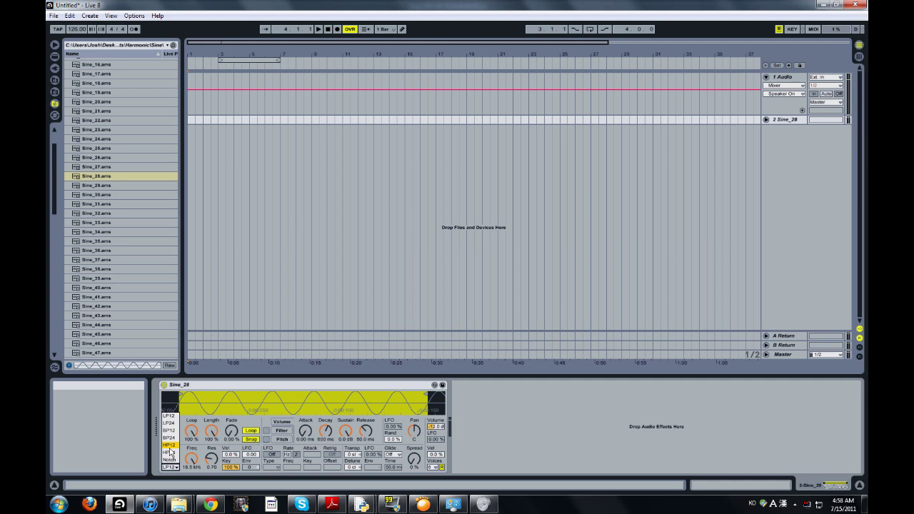
{"action": "left_click", "coordinate": [171, 422]}
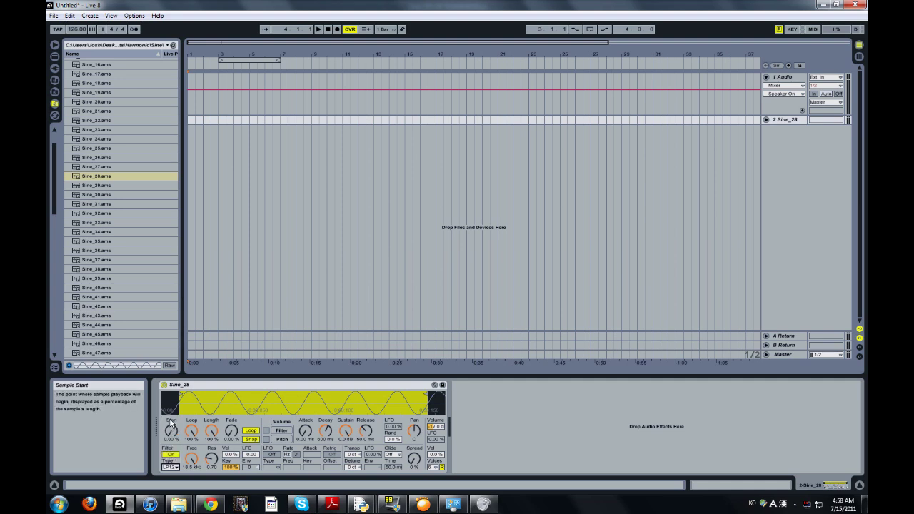
{"action": "left_click", "coordinate": [170, 467]}
{"action": "left_click", "coordinate": [172, 422]}
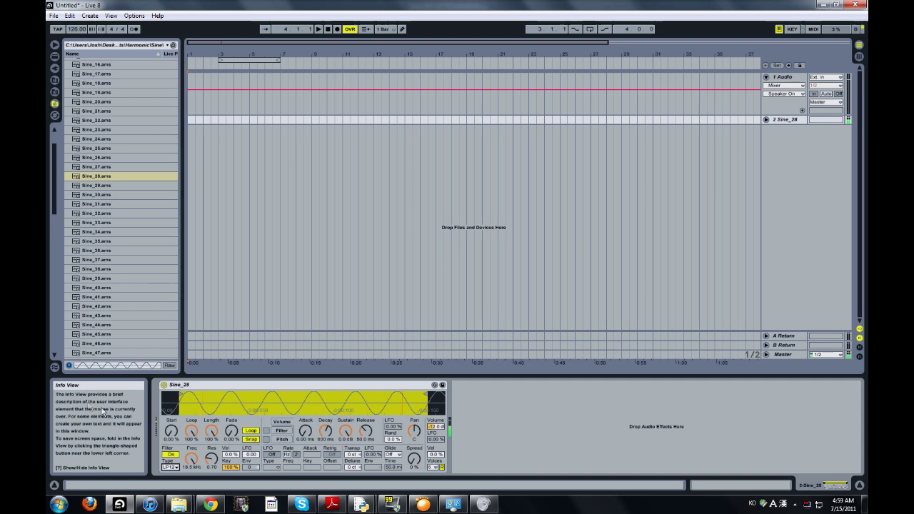
Set the Simpler's filter cutoff frequency to about 745 Hz and its resonance to about 2.83
{"action": "left_click_drag", "start_coordinate": [191, 458], "coordinate": [192, 500]}
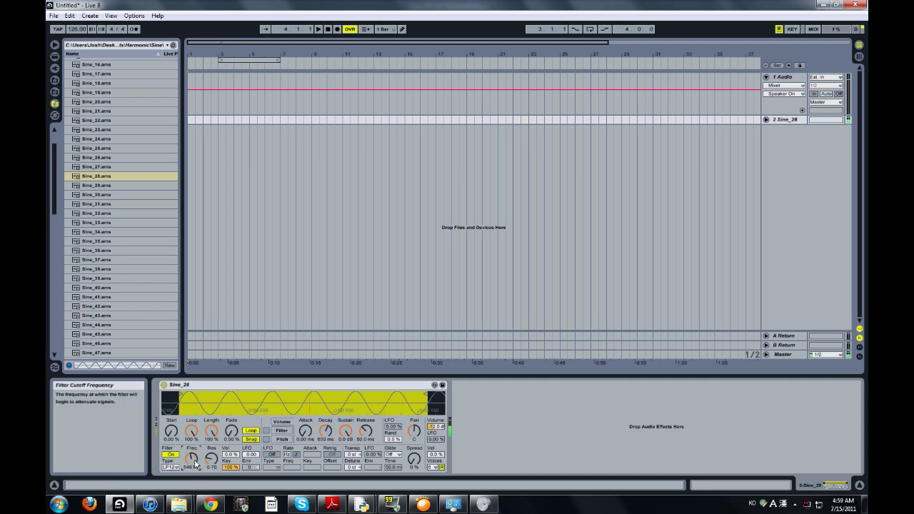
{"action": "left_click_drag", "start_coordinate": [195, 464], "coordinate": [192, 432]}
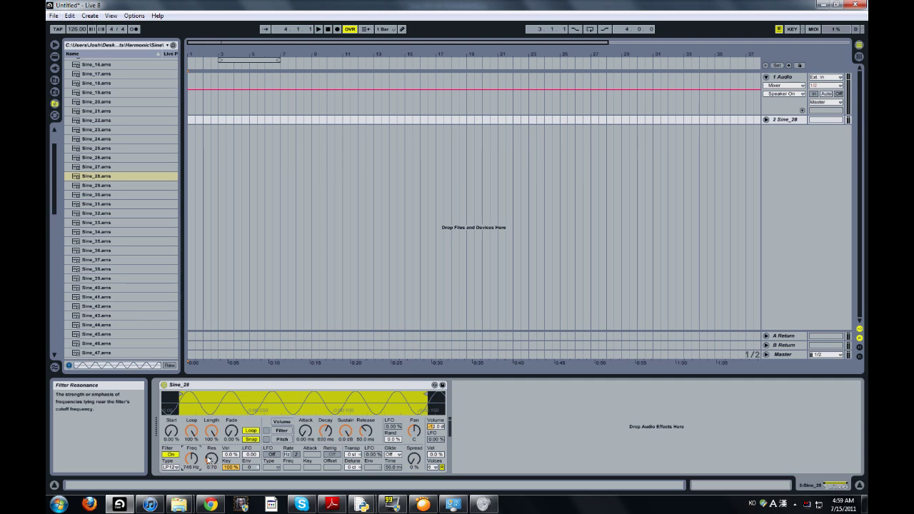
{"action": "mouse_move", "coordinate": [209, 460]}
{"action": "left_mouse_down"}
{"action": "mouse_move", "coordinate": [208, 439]}
{"action": "mouse_move", "coordinate": [214, 457]}
{"action": "left_mouse_up"}
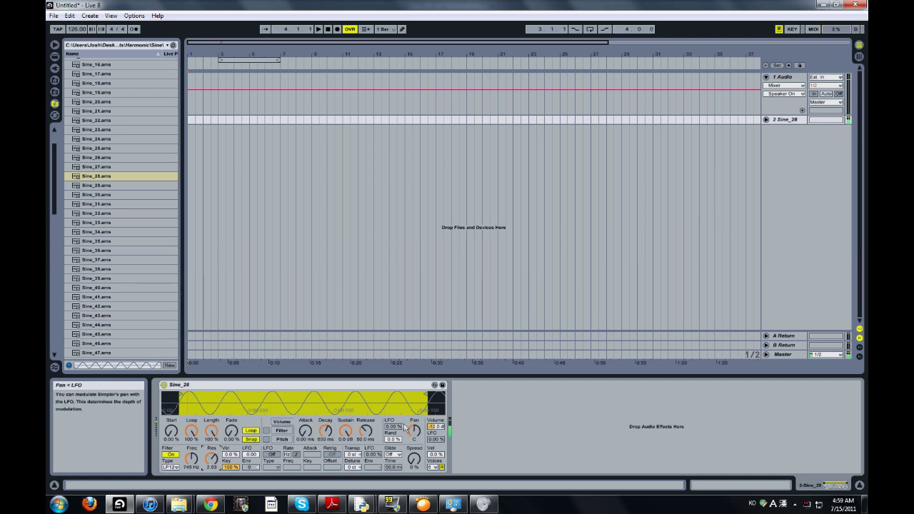
Set the Simpler's output volume to about 10.1 dB
{"action": "left_click_drag", "start_coordinate": [436, 427], "coordinate": [436, 422]}
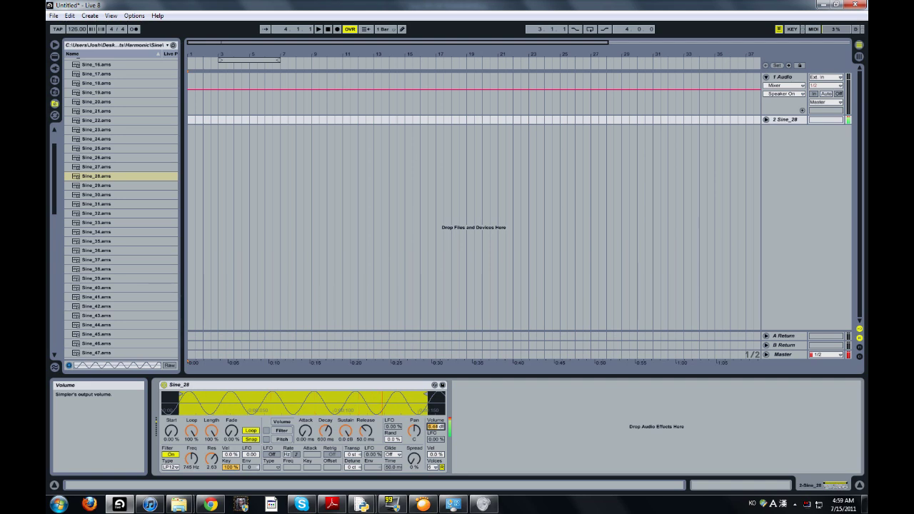
{"action": "left_click_drag", "start_coordinate": [435, 426], "coordinate": [436, 423]}
{"action": "left_click_drag", "start_coordinate": [436, 426], "coordinate": [427, 429]}
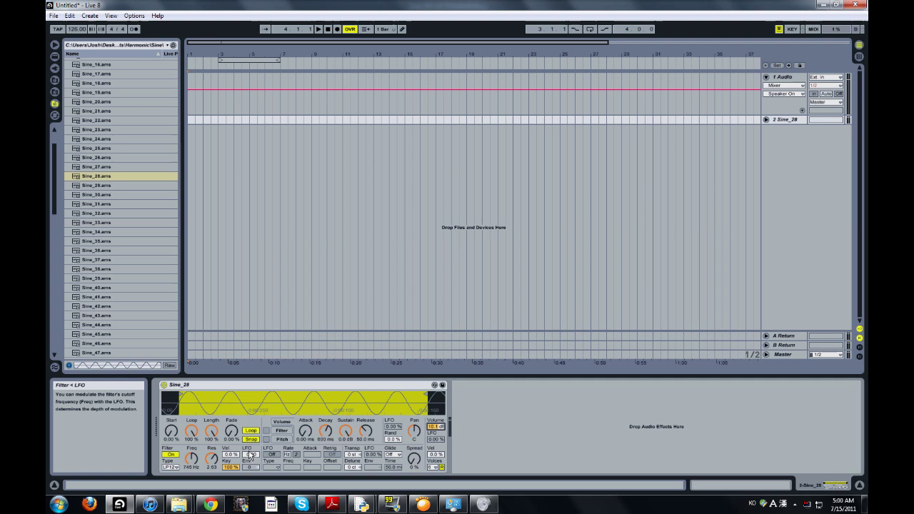
Turn on the Simpler's LFO with a tempo-synced rate of 1/8 and a pitch modulation depth of about 2.09%
{"action": "left_click", "coordinate": [277, 455]}
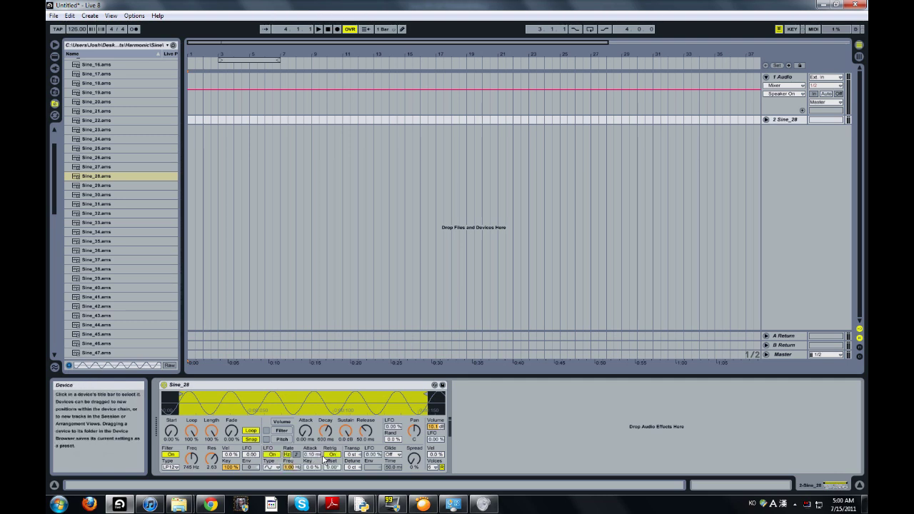
{"action": "left_click", "coordinate": [295, 454]}
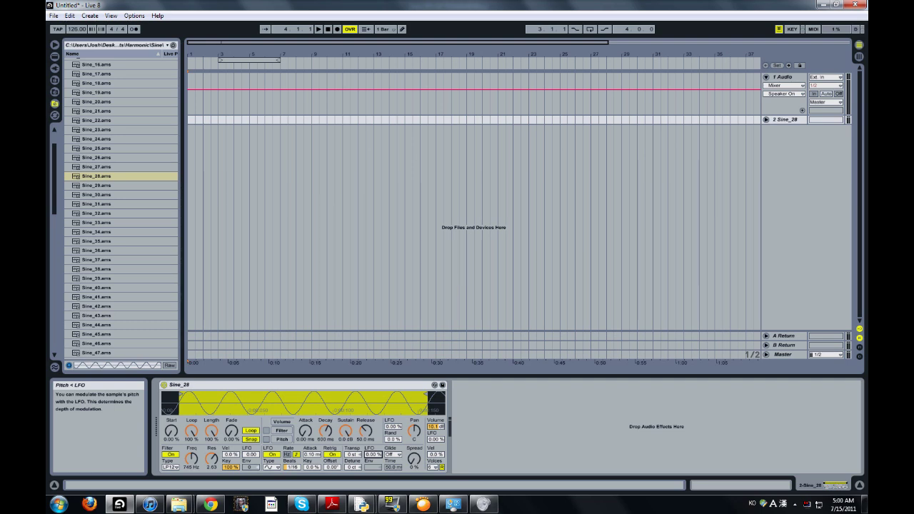
{"action": "mouse_move", "coordinate": [372, 454]}
{"action": "left_mouse_down"}
{"action": "mouse_move", "coordinate": [372, 440]}
{"action": "mouse_move", "coordinate": [377, 457]}
{"action": "left_mouse_up"}
{"action": "left_click_drag", "start_coordinate": [377, 457], "coordinate": [377, 478]}
{"action": "left_click_drag", "start_coordinate": [291, 467], "coordinate": [306, 471]}
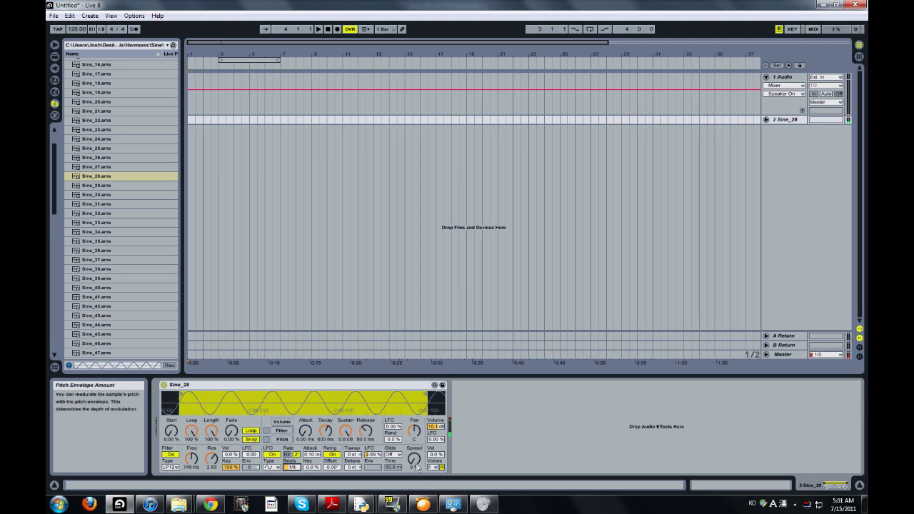
Compare the Simpler's Glide, Off and Portamento modes, finishing with the mode set to Glide
{"action": "left_click", "coordinate": [397, 455]}
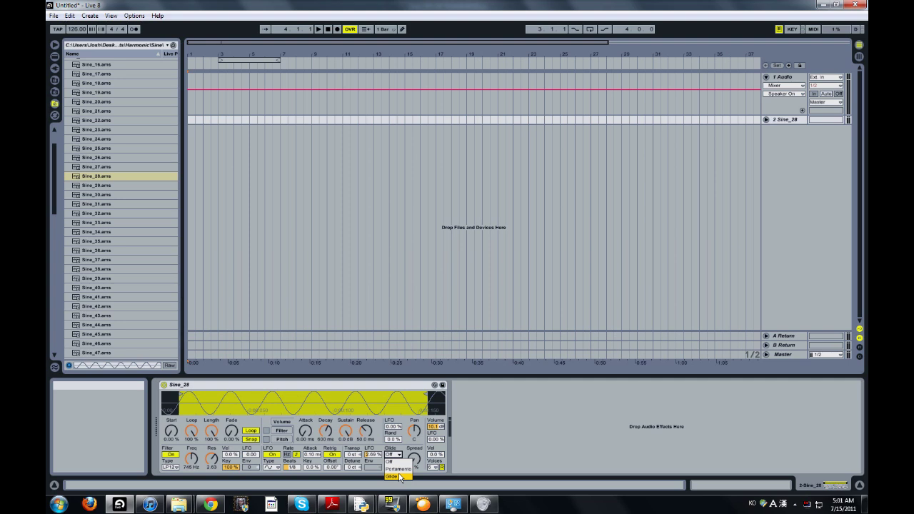
{"action": "left_click", "coordinate": [400, 477]}
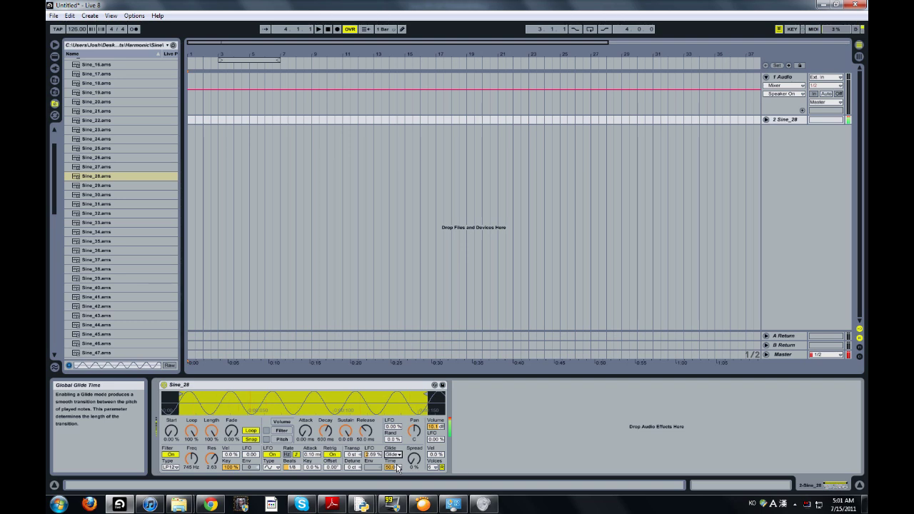
{"action": "left_click", "coordinate": [394, 455]}
{"action": "left_click", "coordinate": [399, 462]}
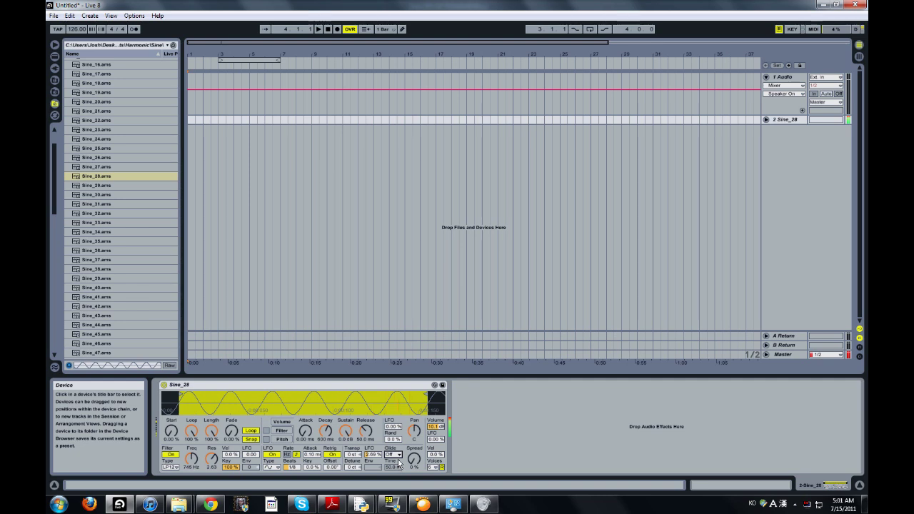
{"action": "left_click", "coordinate": [393, 454]}
{"action": "left_click", "coordinate": [398, 470]}
{"action": "left_click", "coordinate": [394, 455]}
{"action": "left_click", "coordinate": [397, 477]}
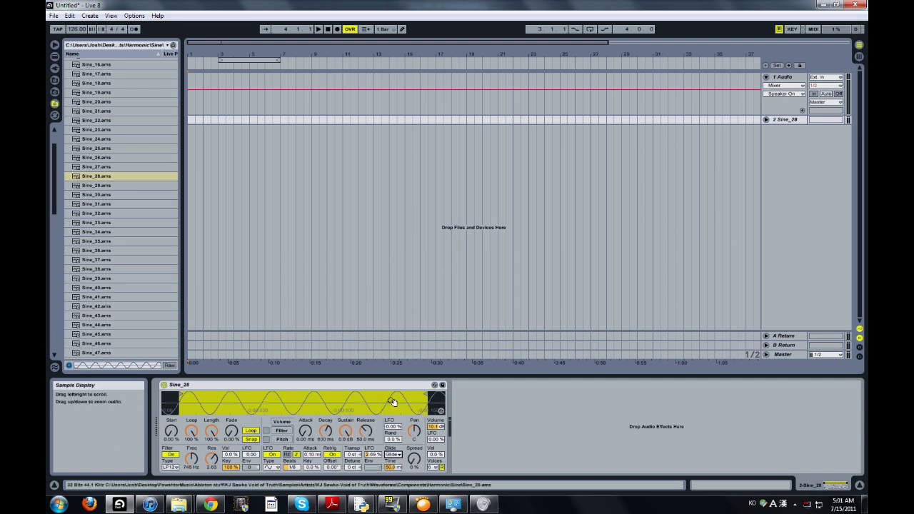
Go up from the Sine sample folder through Harmonic and Components to the Waveforms folder
{"action": "scroll", "coordinate": [110, 136], "scroll_direction": "up", "scroll_amount": 3}
{"action": "left_click", "coordinate": [104, 65]}
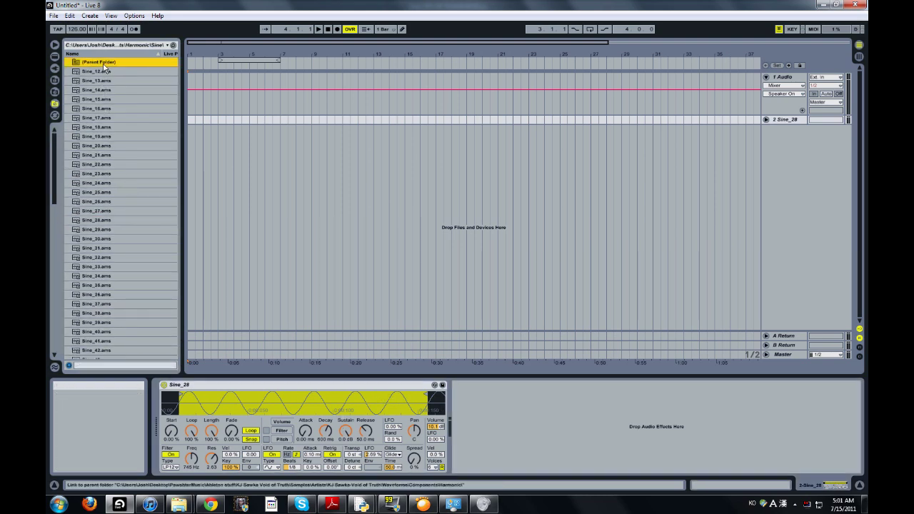
{"action": "double_click", "coordinate": [103, 65]}
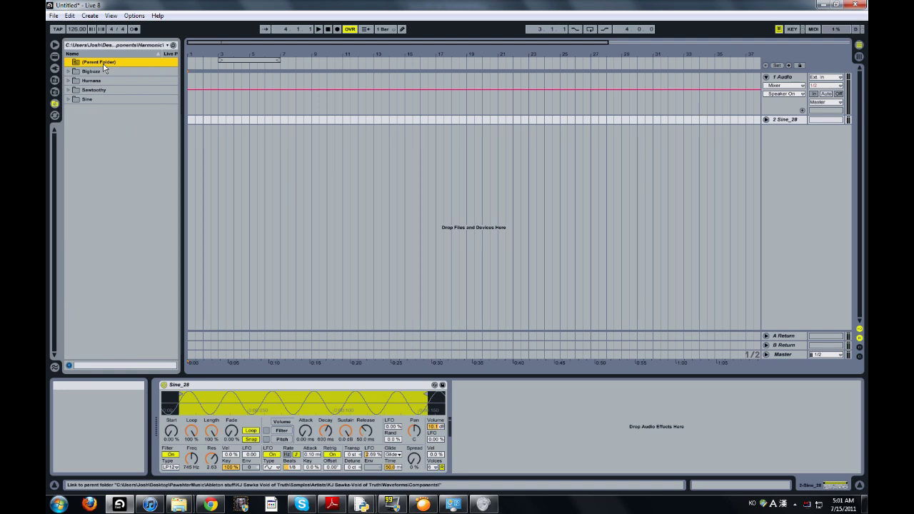
{"action": "double_click", "coordinate": [103, 65]}
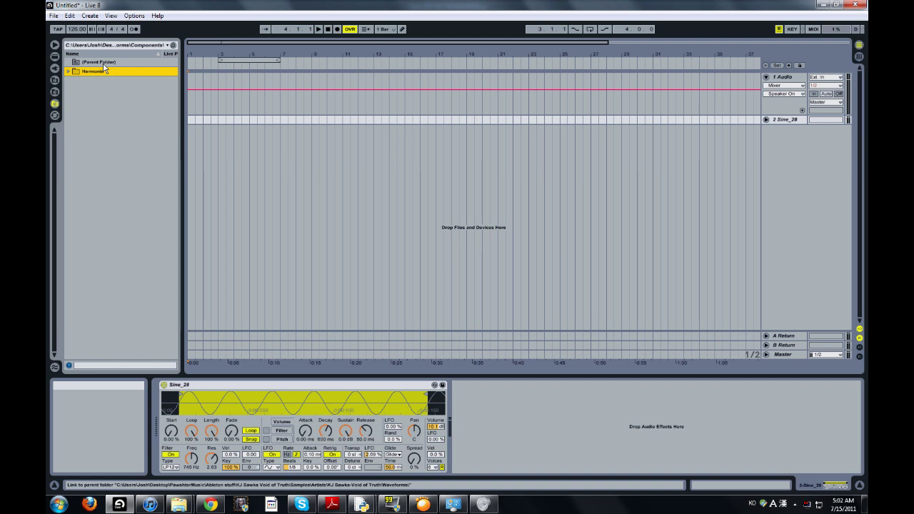
{"action": "double_click", "coordinate": [103, 66]}
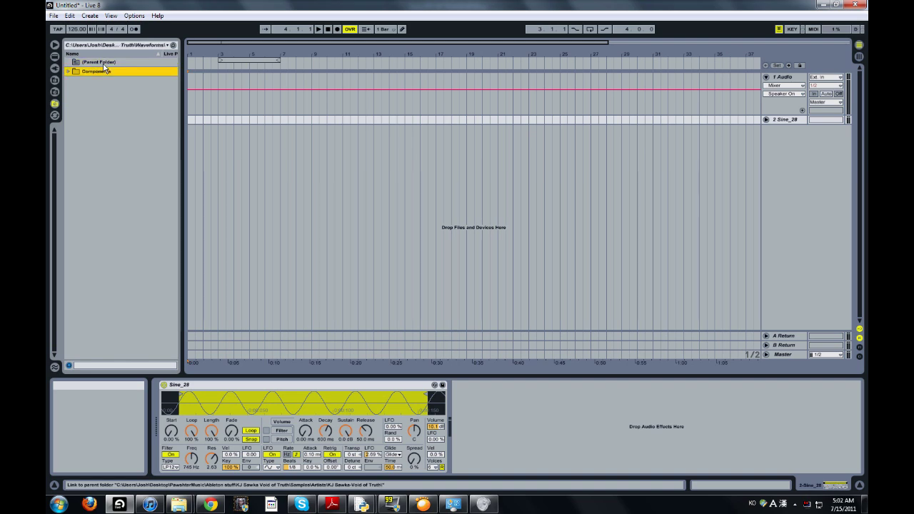
Add a Compressor after the Simpler on the second track and set its threshold to about -25.4 dB
{"action": "left_click", "coordinate": [55, 57]}
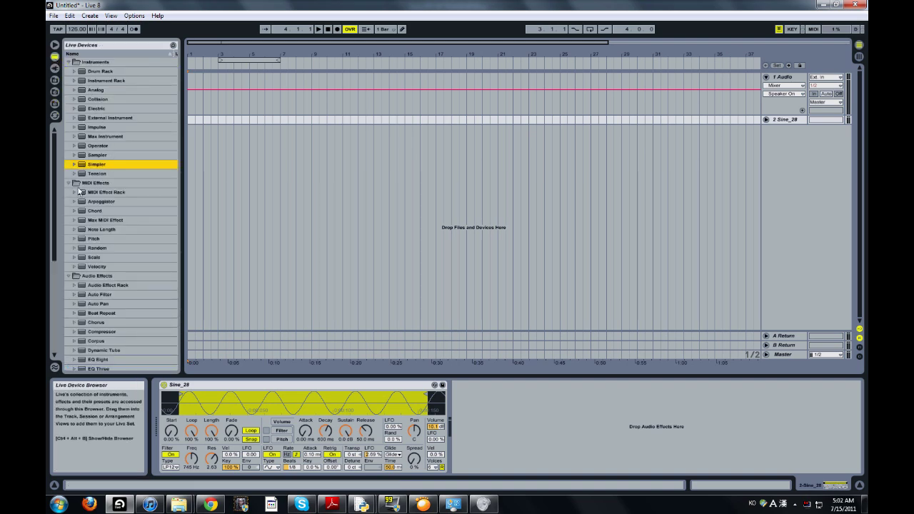
{"action": "scroll", "coordinate": [99, 195], "scroll_direction": "down", "scroll_amount": 1}
{"action": "scroll", "coordinate": [99, 195], "scroll_direction": "down", "scroll_amount": 3}
{"action": "scroll", "coordinate": [99, 195], "scroll_direction": "down", "scroll_amount": 3}
{"action": "scroll", "coordinate": [98, 195], "scroll_direction": "up", "scroll_amount": 3}
{"action": "left_click", "coordinate": [793, 119]}
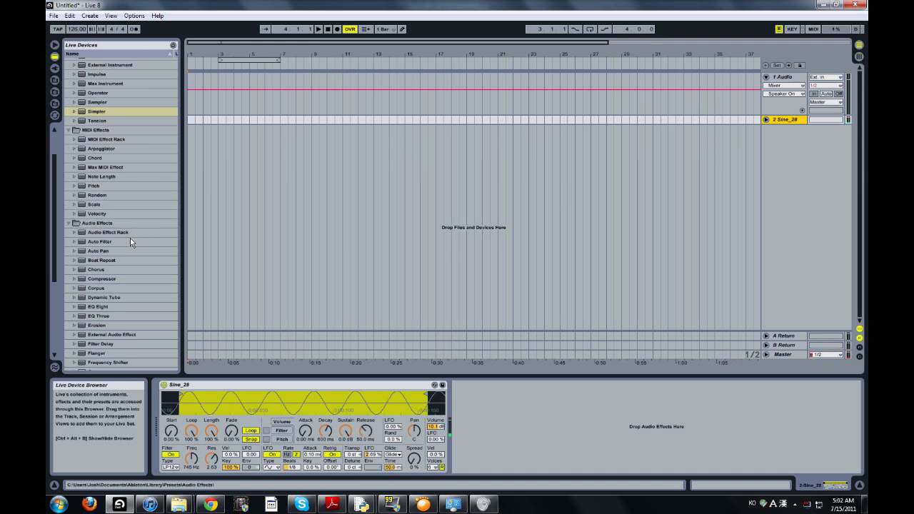
{"action": "scroll", "coordinate": [129, 236], "scroll_direction": "down", "scroll_amount": 4}
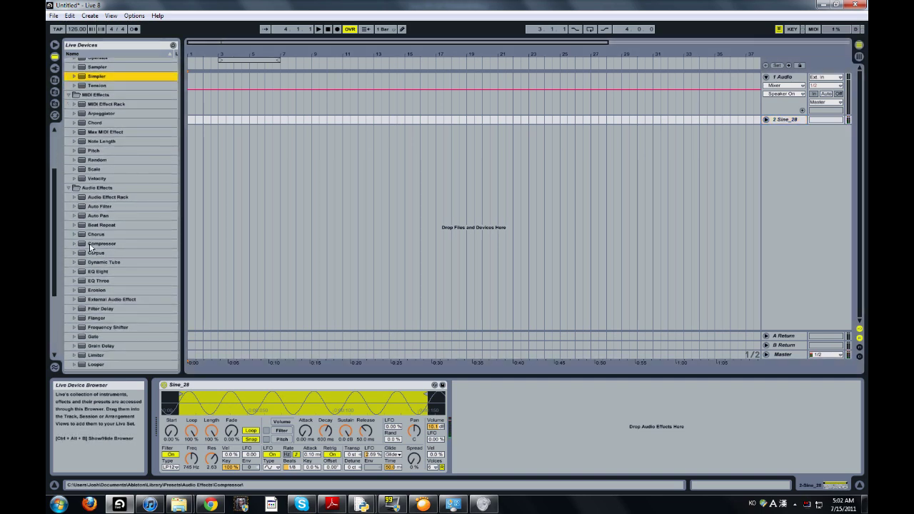
{"action": "left_click", "coordinate": [93, 245]}
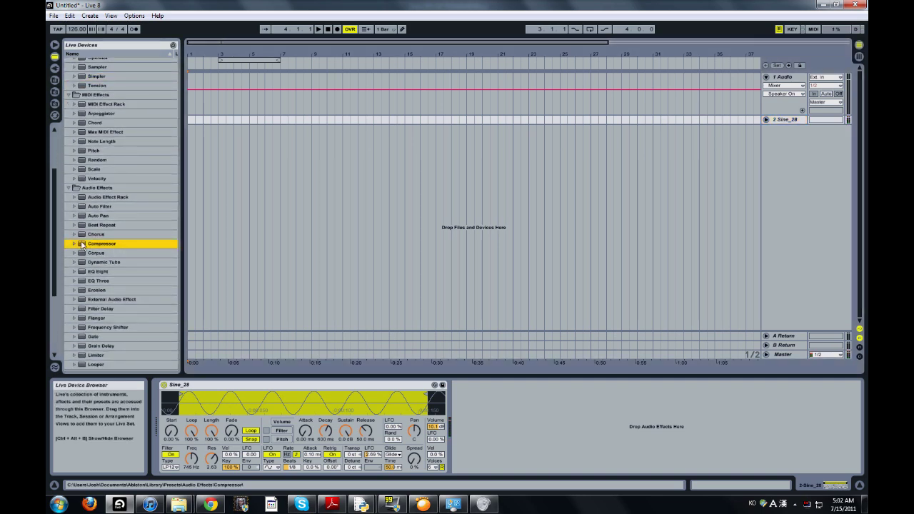
{"action": "left_click_drag", "start_coordinate": [81, 245], "coordinate": [492, 404]}
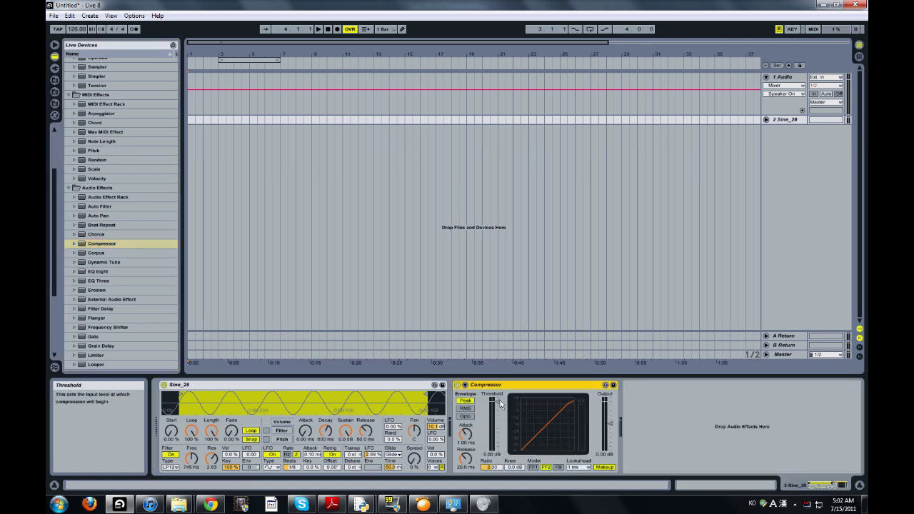
{"action": "left_click_drag", "start_coordinate": [502, 404], "coordinate": [501, 420]}
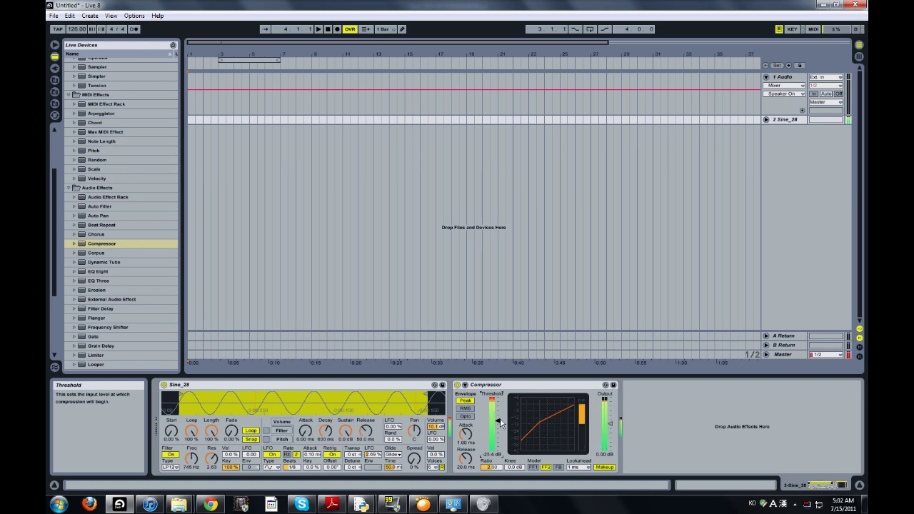
Raise the Compressor's threshold to about -15.6 dB, then remove the Compressor from the second track
{"action": "left_click_drag", "start_coordinate": [500, 420], "coordinate": [501, 414]}
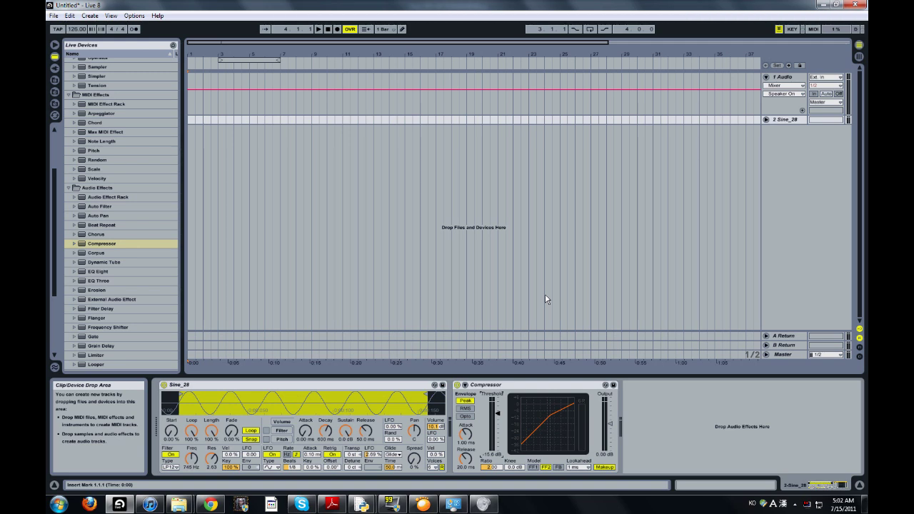
{"action": "left_click", "coordinate": [100, 234]}
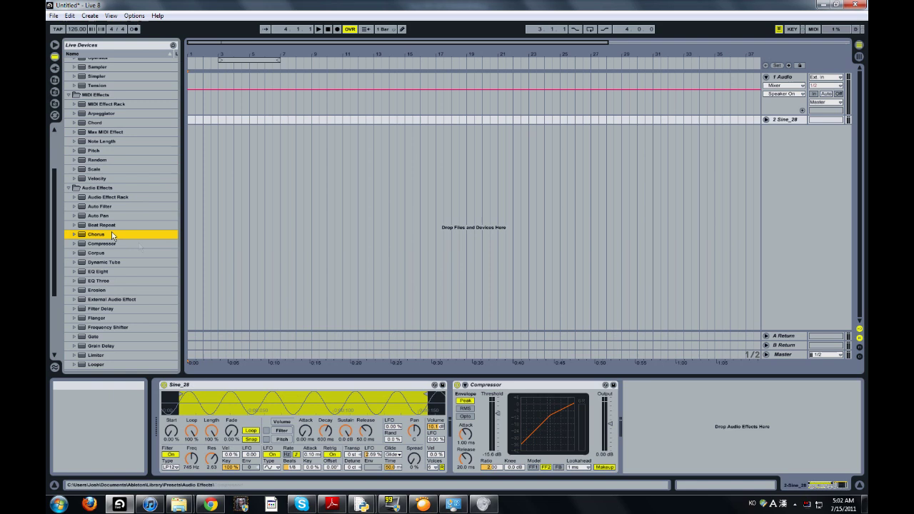
{"action": "left_click", "coordinate": [491, 384]}
{"action": "key", "text": "Delete"}
Add a Ping Pong Delay after the Simpler with its beat division at 1 and filter bandwidth at about 5.75
{"action": "scroll", "coordinate": [71, 69], "scroll_direction": "up", "scroll_amount": 2}
{"action": "scroll", "coordinate": [72, 70], "scroll_direction": "up", "scroll_amount": 2}
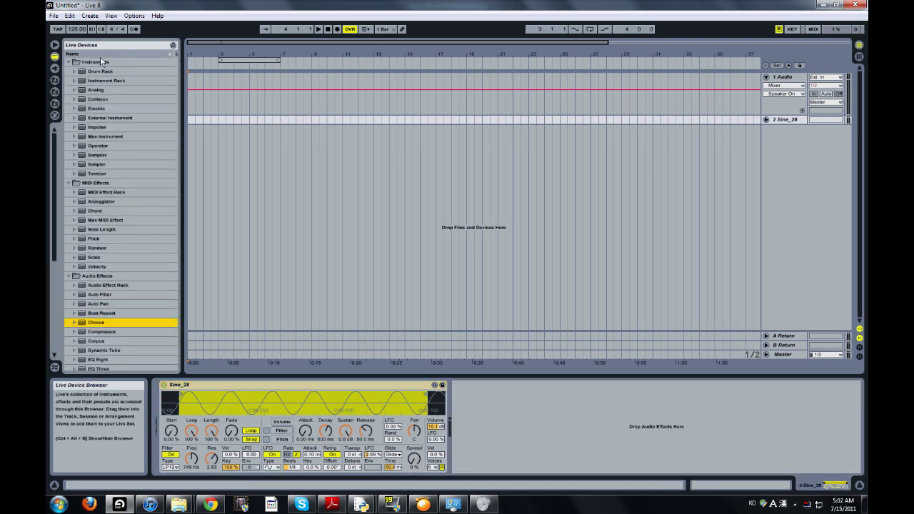
{"action": "scroll", "coordinate": [105, 205], "scroll_direction": "down", "scroll_amount": 5}
{"action": "scroll", "coordinate": [109, 225], "scroll_direction": "down", "scroll_amount": 2}
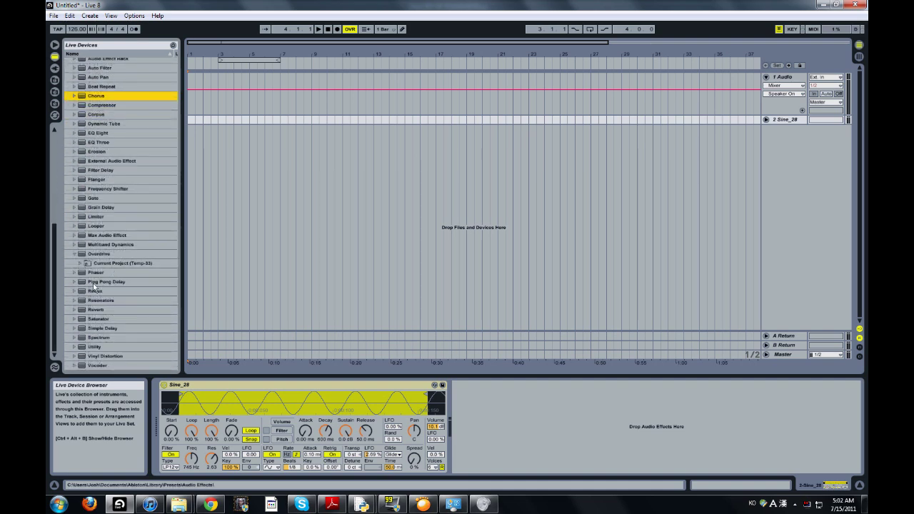
{"action": "left_click_drag", "start_coordinate": [94, 285], "coordinate": [498, 403]}
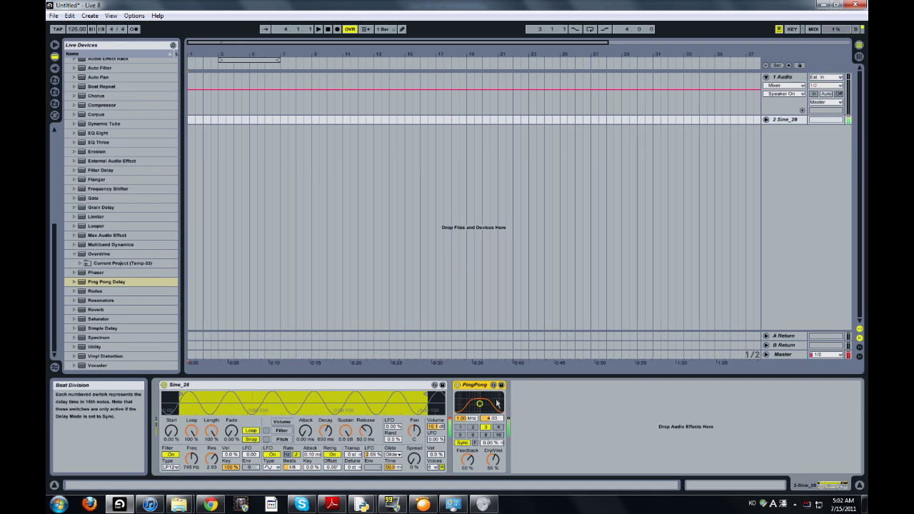
{"action": "left_click", "coordinate": [498, 435]}
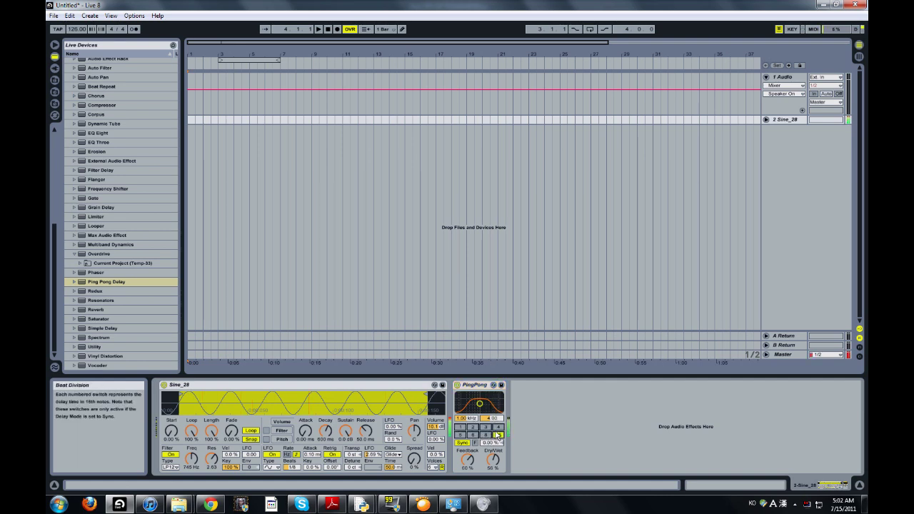
{"action": "left_click", "coordinate": [461, 426]}
{"action": "left_click_drag", "start_coordinate": [490, 418], "coordinate": [490, 425]}
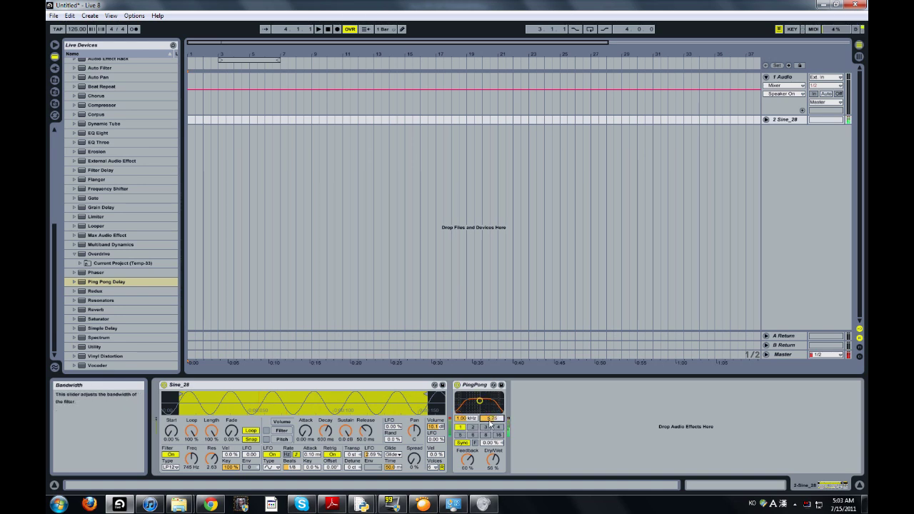
Try a Grain Delay after the Ping Pong Delay, then remove both delays from the track
{"action": "left_click", "coordinate": [114, 312]}
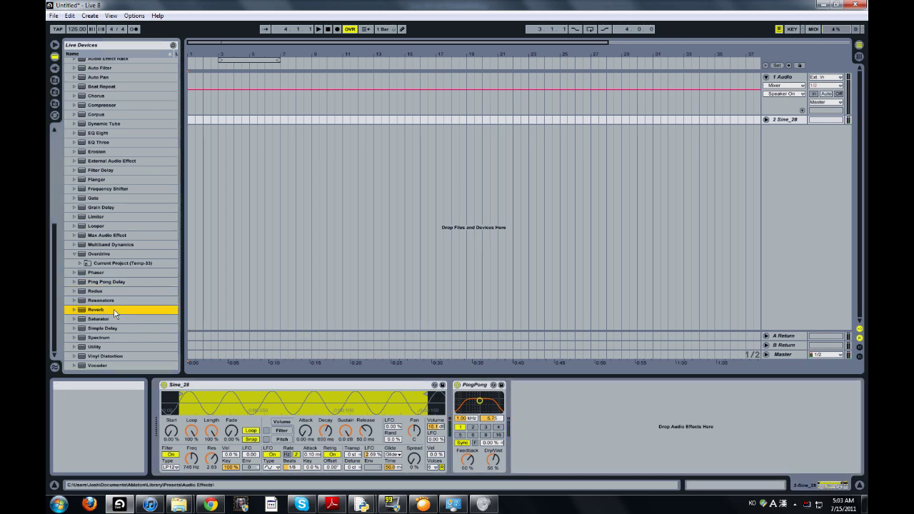
{"action": "scroll", "coordinate": [126, 261], "scroll_direction": "up", "scroll_amount": 2}
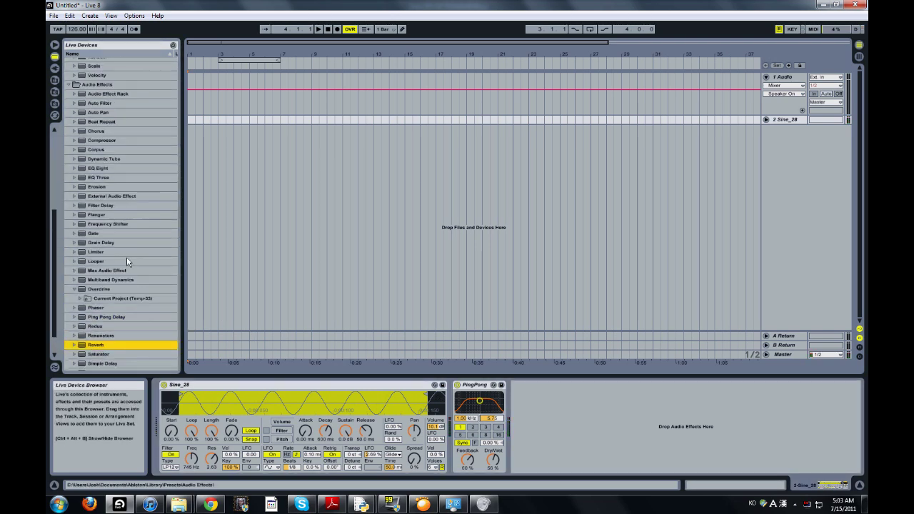
{"action": "left_click_drag", "start_coordinate": [107, 242], "coordinate": [513, 400]}
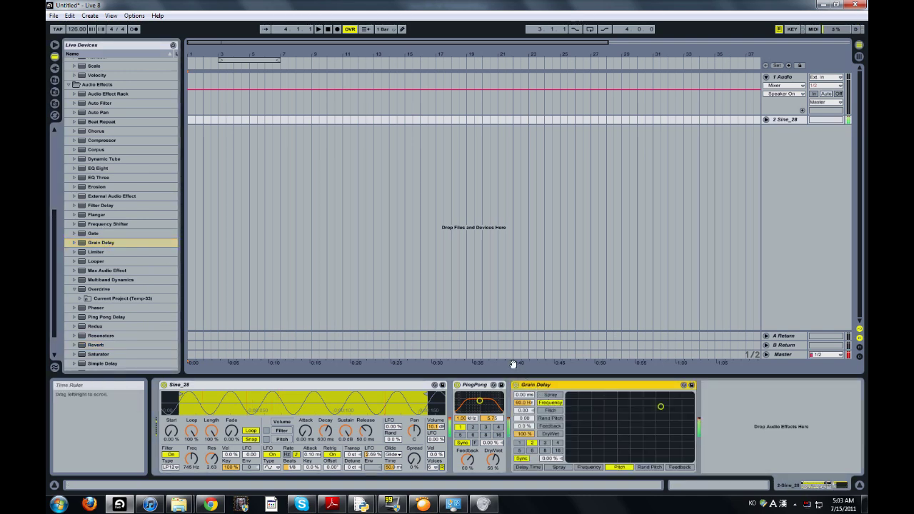
{"action": "scroll", "coordinate": [159, 214], "scroll_direction": "up", "scroll_amount": 3}
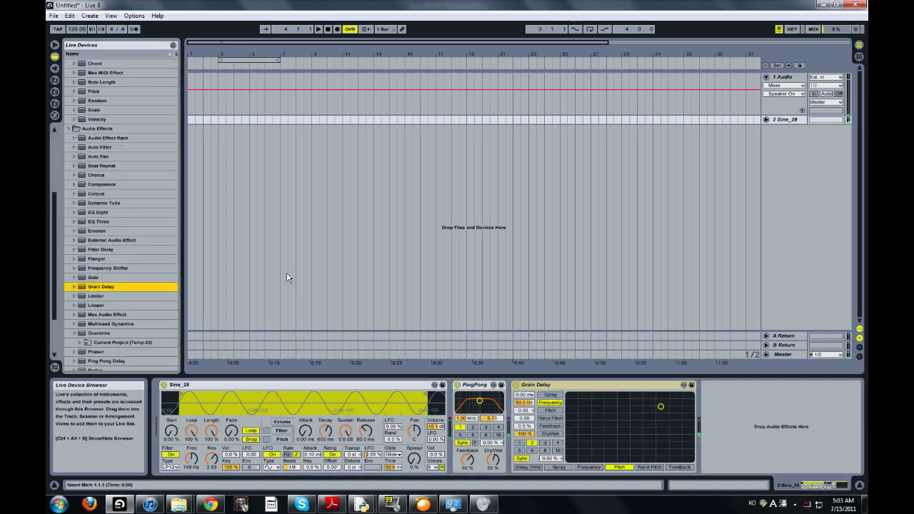
{"action": "left_click", "coordinate": [535, 385]}
{"action": "key", "text": "Delete"}
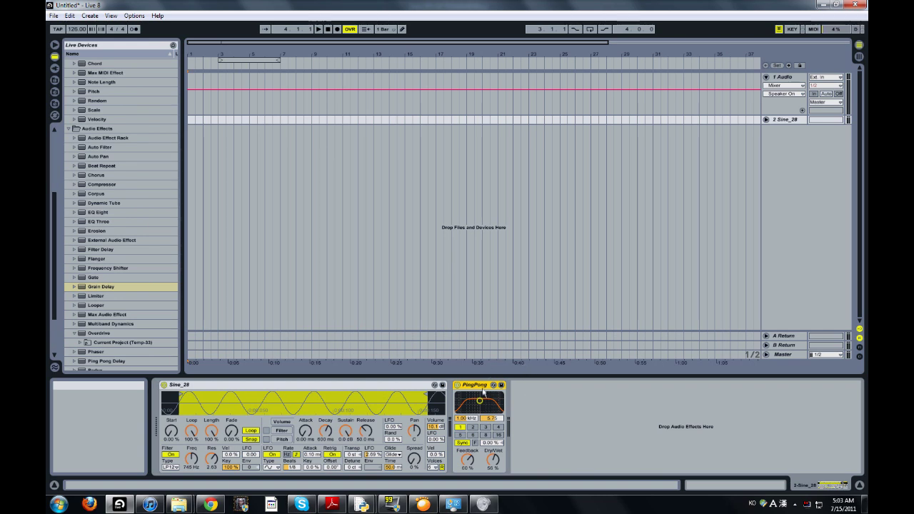
{"action": "key", "text": "Delete"}
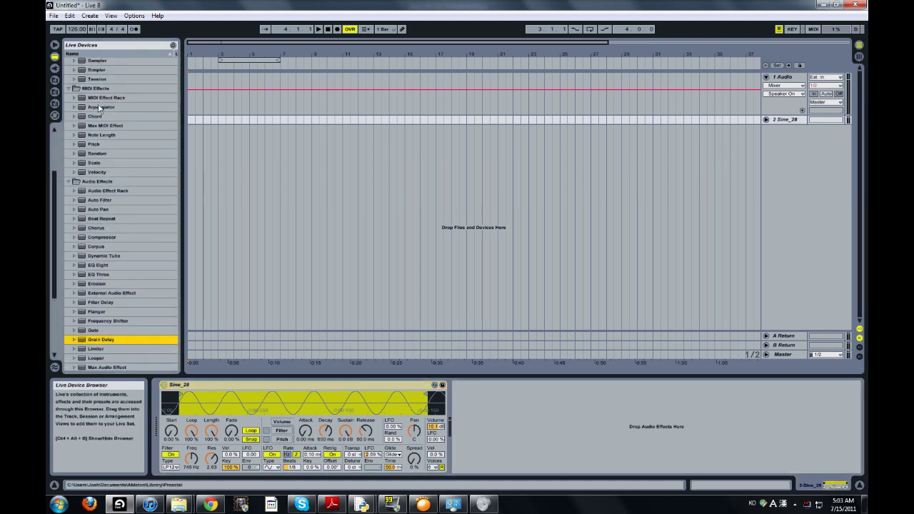
Look through the Waveforms sample folder, the plug-in devices and the Library's Samples folder
{"action": "left_click", "coordinate": [55, 80]}
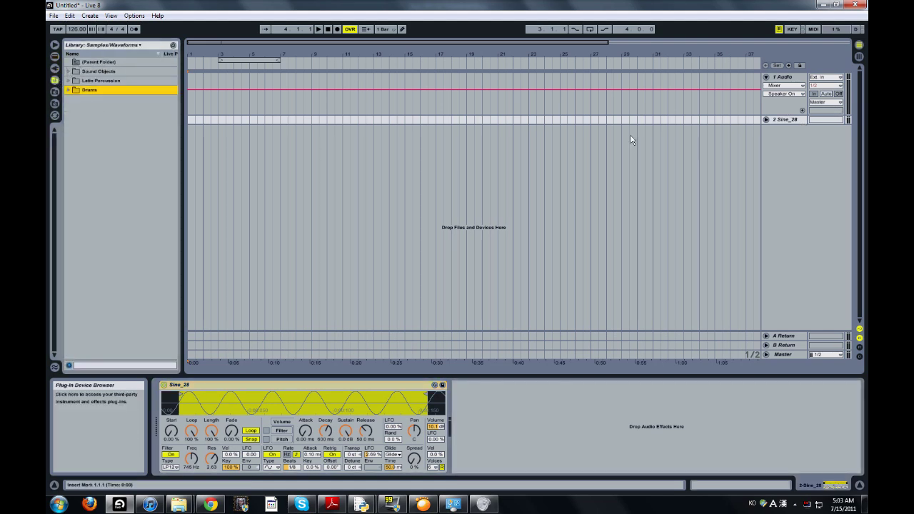
{"action": "left_click", "coordinate": [777, 119]}
{"action": "left_click", "coordinate": [55, 69]}
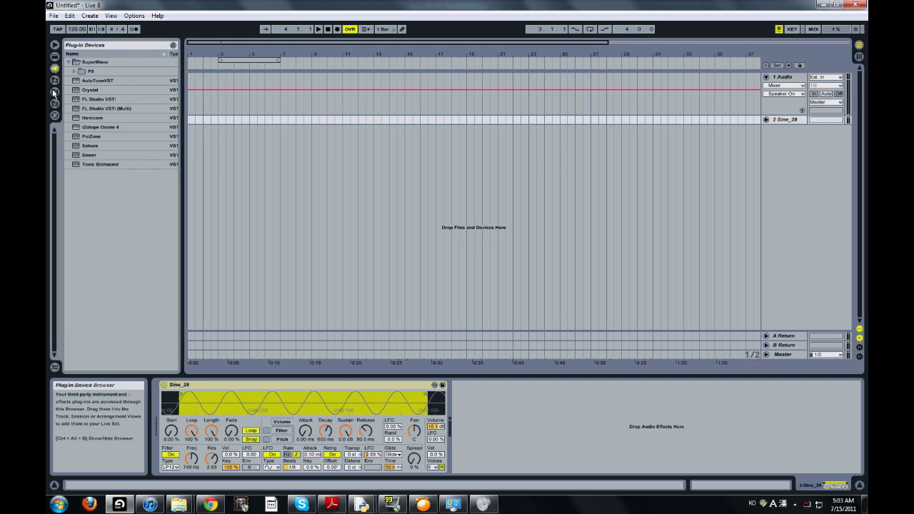
{"action": "left_click", "coordinate": [55, 91]}
{"action": "left_click", "coordinate": [68, 91]}
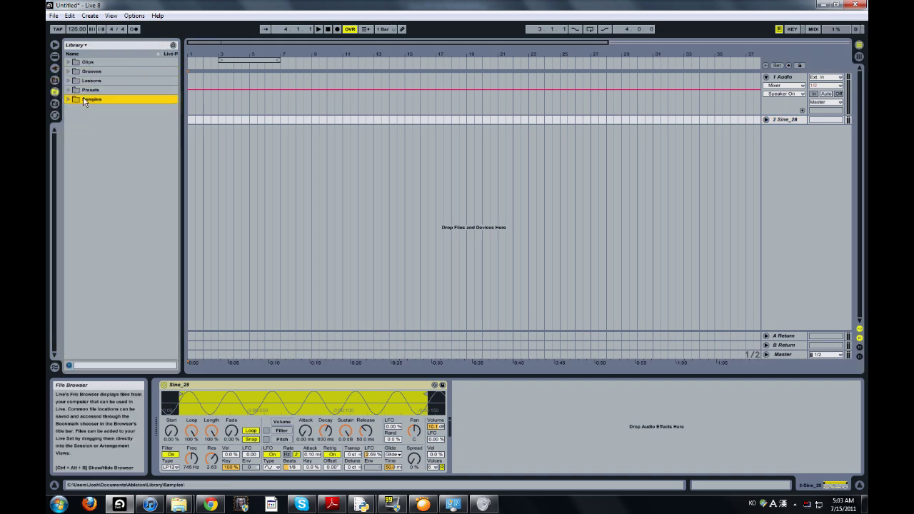
{"action": "left_click", "coordinate": [55, 80]}
{"action": "left_click", "coordinate": [55, 92]}
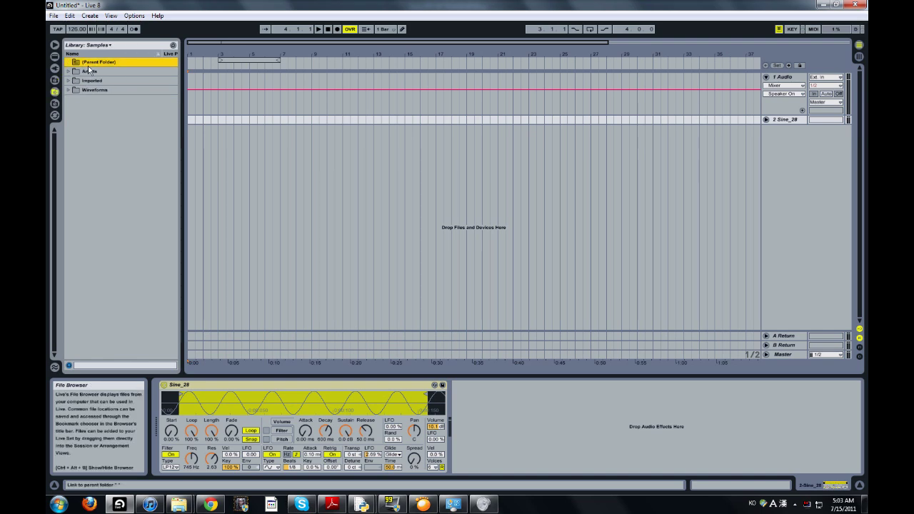
Open the third file browser and go up from its Waveforms folder to the PawshterMusic folder
{"action": "left_click", "coordinate": [55, 104]}
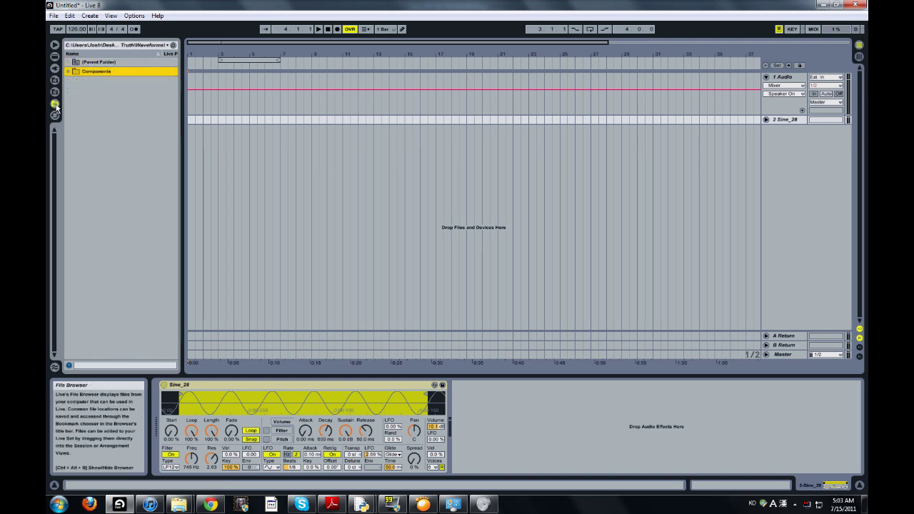
{"action": "left_click", "coordinate": [102, 71]}
{"action": "left_click", "coordinate": [103, 63]}
{"action": "left_click", "coordinate": [105, 63]}
{"action": "left_click", "coordinate": [105, 63]}
{"action": "left_click", "coordinate": [105, 63]}
{"action": "double_click", "coordinate": [106, 67]}
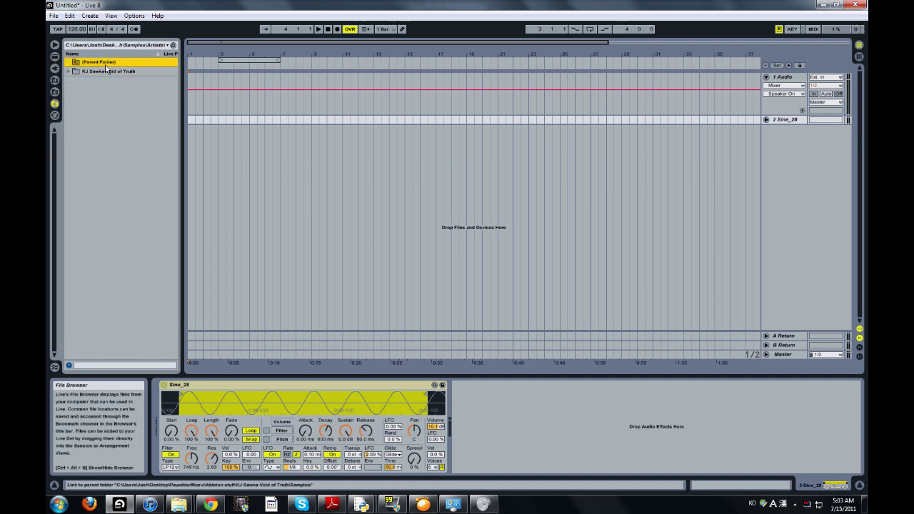
{"action": "left_click", "coordinate": [106, 62]}
{"action": "left_click", "coordinate": [106, 62]}
{"action": "left_click", "coordinate": [106, 62]}
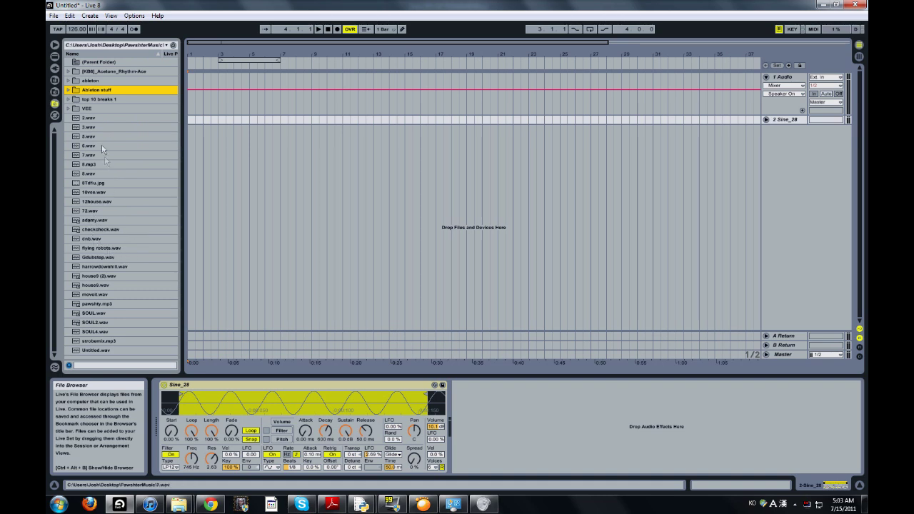
Open the Kicks folder inside VEE, preview several bass drums and load VEE Bassdrum 018.wav into the Simpler
{"action": "left_click", "coordinate": [92, 102]}
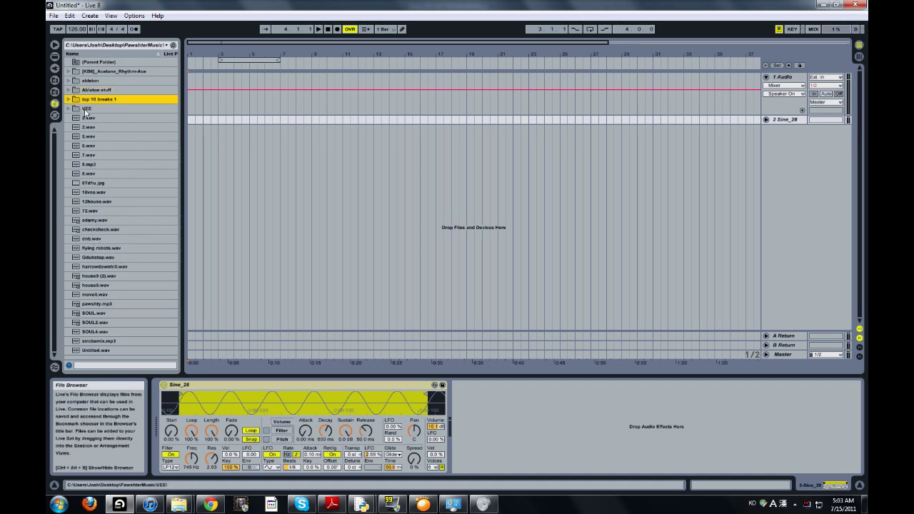
{"action": "double_click", "coordinate": [85, 109]}
{"action": "double_click", "coordinate": [97, 90]}
{"action": "left_click", "coordinate": [103, 128]}
{"action": "left_click", "coordinate": [103, 166]}
{"action": "left_click", "coordinate": [97, 248]}
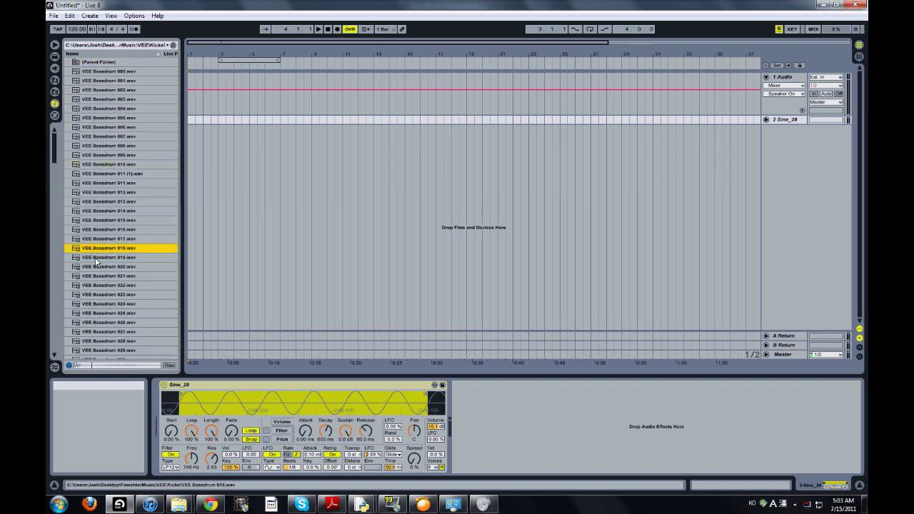
{"action": "left_click_drag", "start_coordinate": [97, 253], "coordinate": [300, 404]}
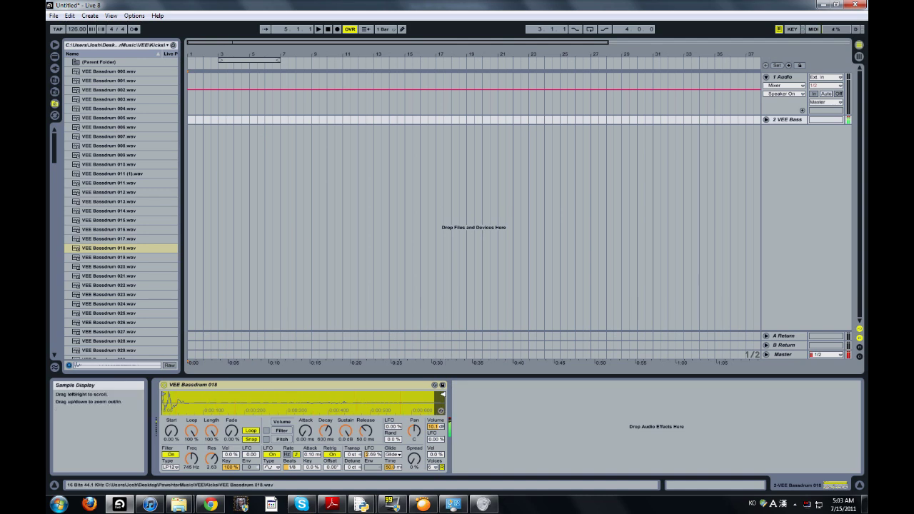
Shorten the Simpler's playback region to a tiny slice at the very start of the kick sample
{"action": "mouse_move", "coordinate": [418, 395]}
{"action": "left_mouse_down"}
{"action": "mouse_move", "coordinate": [228, 397]}
{"action": "mouse_move", "coordinate": [434, 398]}
{"action": "mouse_move", "coordinate": [175, 402]}
{"action": "mouse_move", "coordinate": [229, 397]}
{"action": "left_mouse_up"}
{"action": "mouse_move", "coordinate": [327, 400]}
{"action": "left_mouse_down"}
{"action": "mouse_move", "coordinate": [178, 404]}
{"action": "mouse_move", "coordinate": [197, 397]}
{"action": "left_mouse_up"}
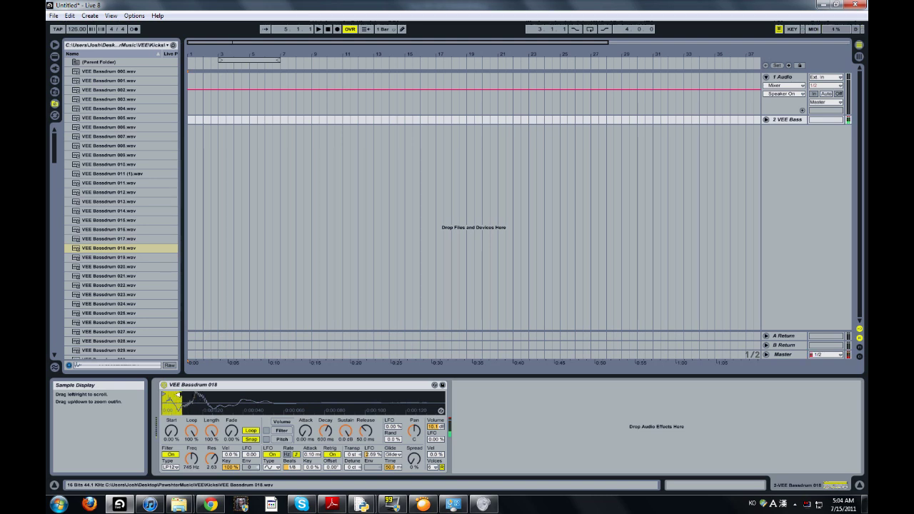
{"action": "left_click_drag", "start_coordinate": [179, 397], "coordinate": [170, 395]}
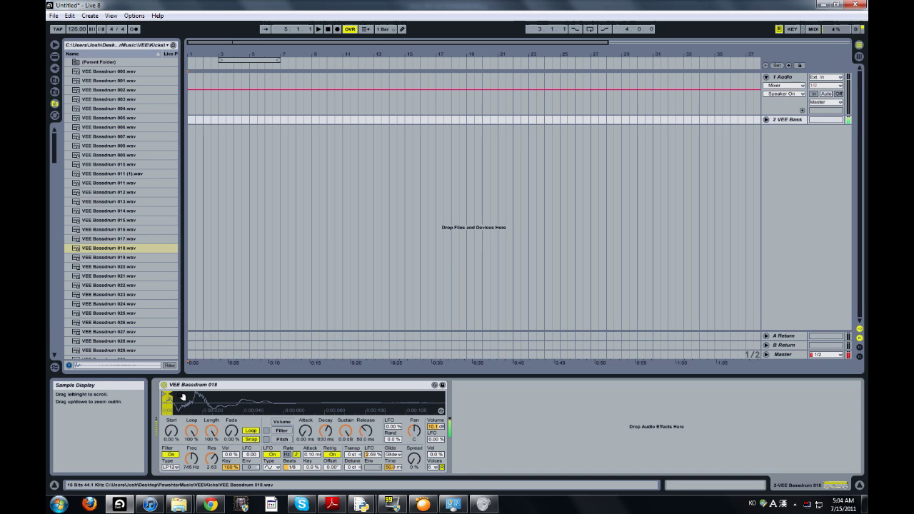
Try the BP12 filter type on the Simpler, then return it to LP12
{"action": "left_click", "coordinate": [170, 467]}
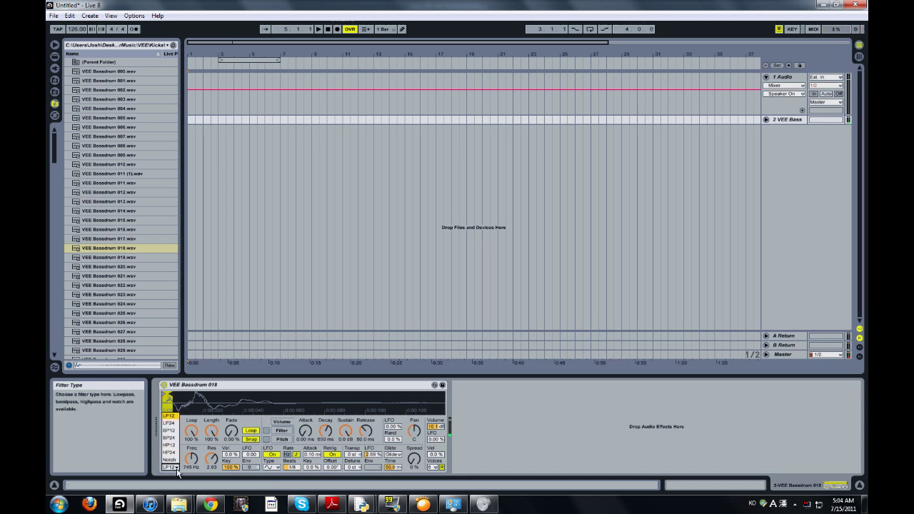
{"action": "left_click", "coordinate": [173, 431]}
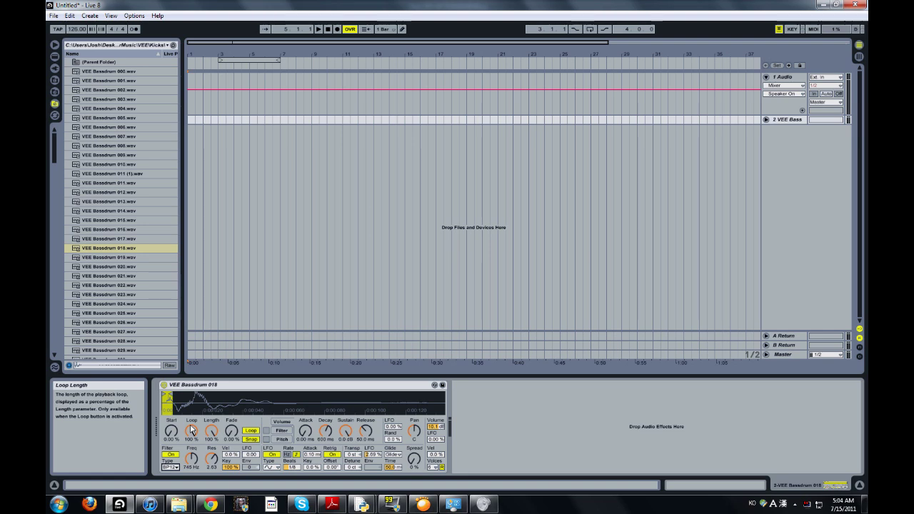
{"action": "left_click", "coordinate": [170, 467]}
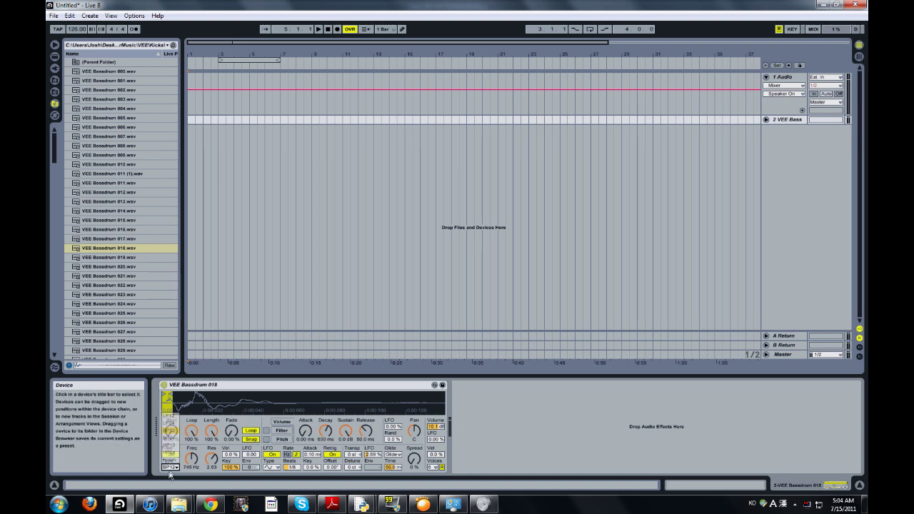
{"action": "left_click", "coordinate": [169, 416]}
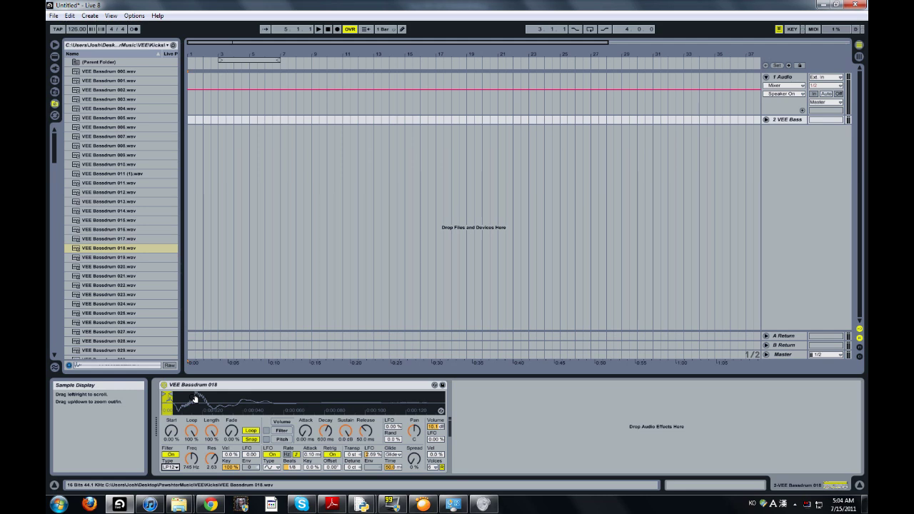
Go up from the Kicks folder to the VEE folder and look over its sample subfolders
{"action": "double_click", "coordinate": [95, 62]}
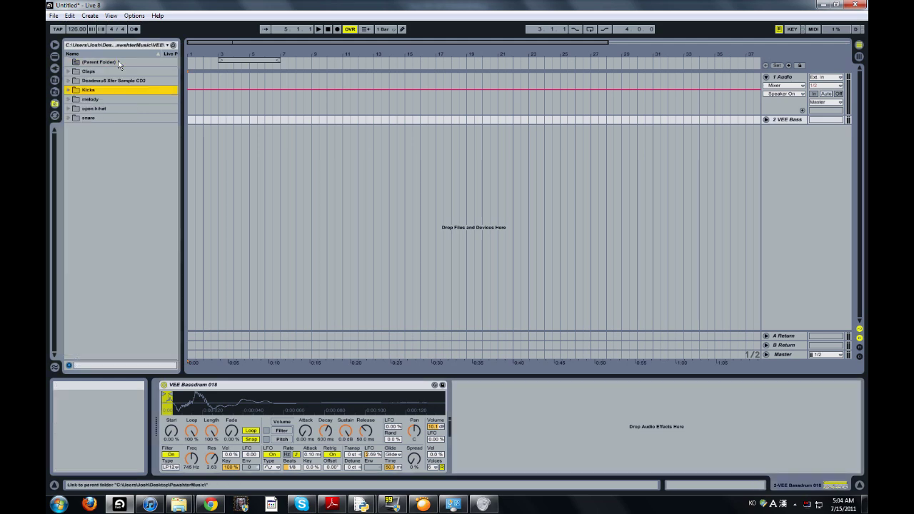
{"action": "left_click", "coordinate": [96, 63]}
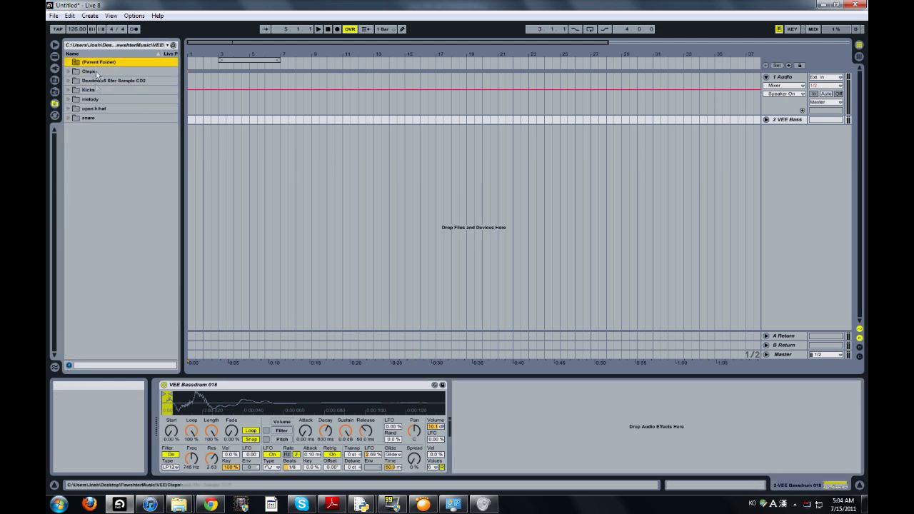
{"action": "left_click", "coordinate": [92, 107]}
{"action": "left_click", "coordinate": [90, 91]}
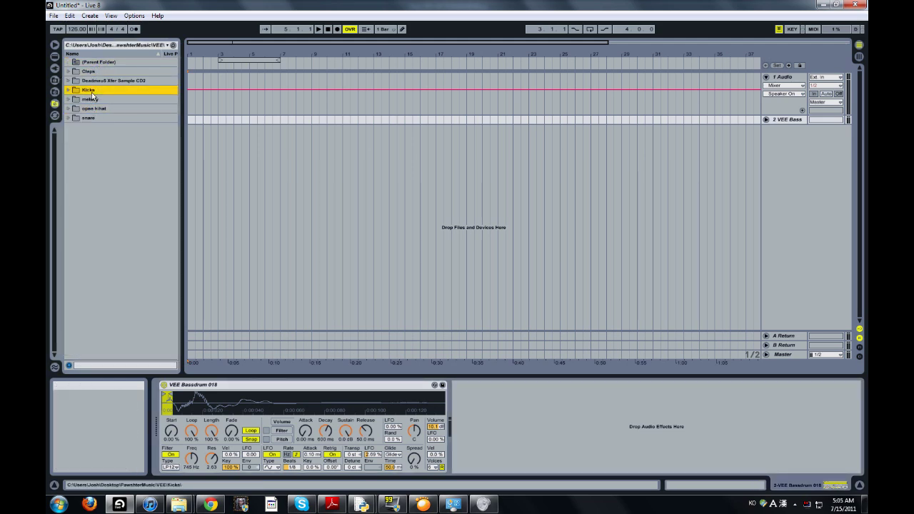
Look over the Live audio effects, MIDI effects and instruments, then return to the VEE sample folder
{"action": "left_click", "coordinate": [55, 56]}
{"action": "scroll", "coordinate": [120, 207], "scroll_direction": "down", "scroll_amount": 2}
{"action": "scroll", "coordinate": [121, 206], "scroll_direction": "down", "scroll_amount": 3}
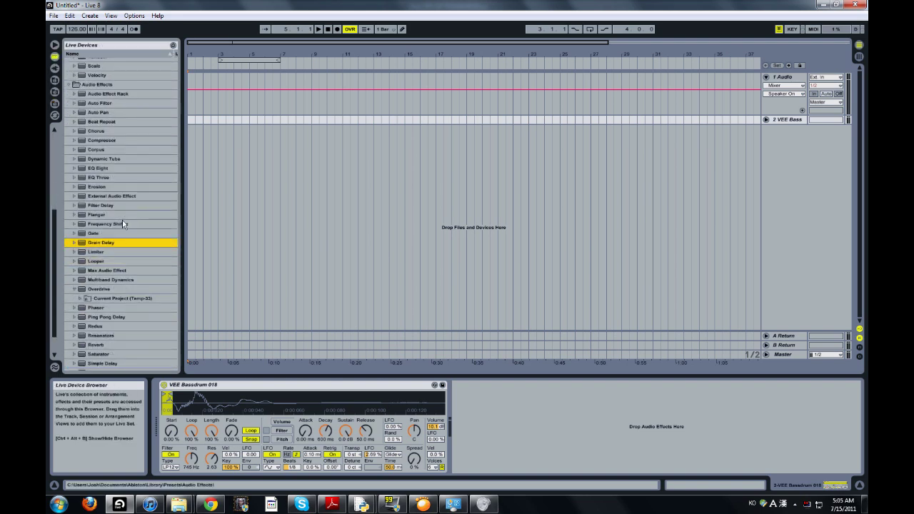
{"action": "scroll", "coordinate": [109, 319], "scroll_direction": "up", "scroll_amount": 3}
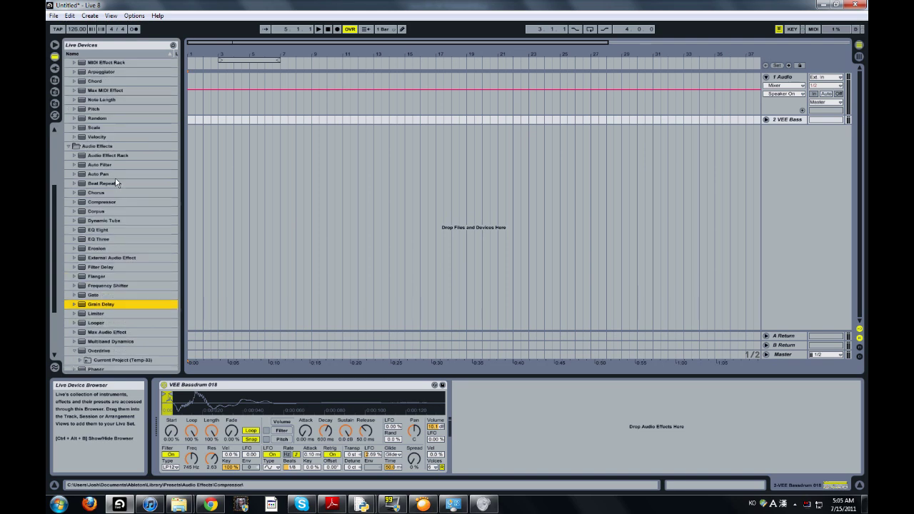
{"action": "left_click", "coordinate": [101, 231]}
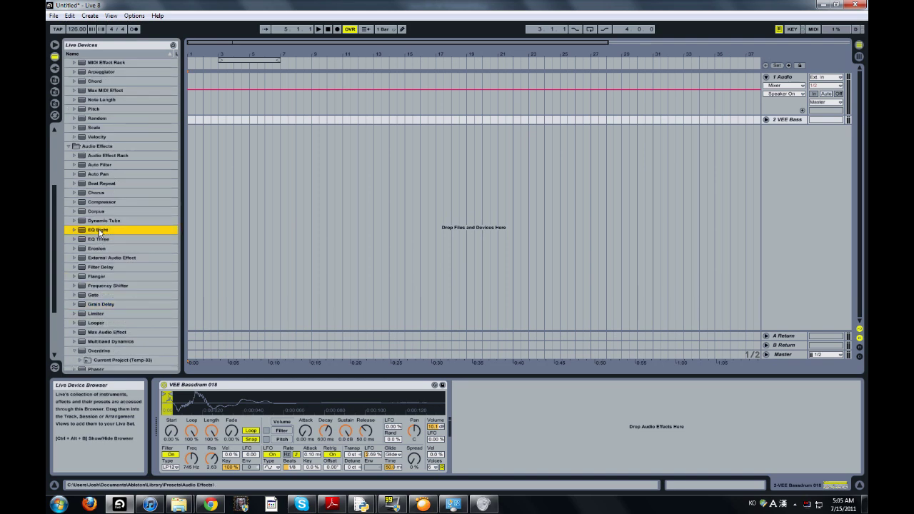
{"action": "scroll", "coordinate": [107, 179], "scroll_direction": "up", "scroll_amount": 2}
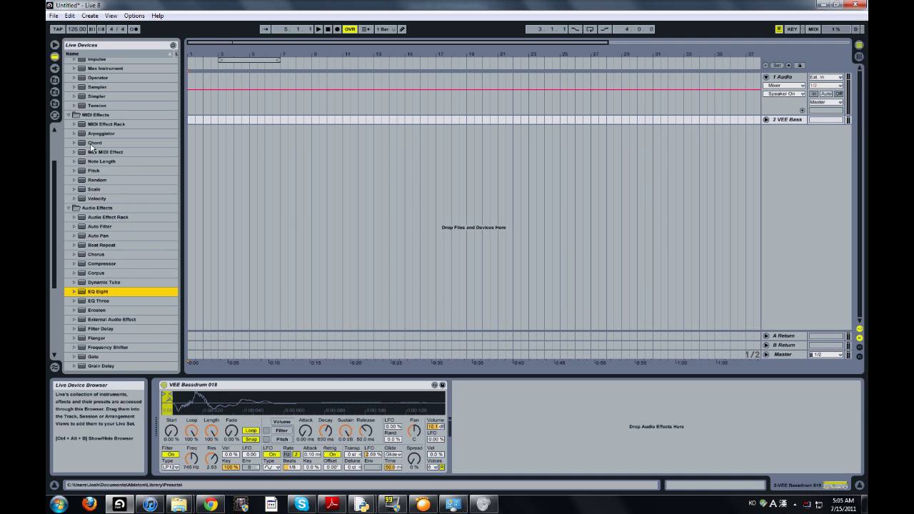
{"action": "scroll", "coordinate": [104, 178], "scroll_direction": "up", "scroll_amount": 2}
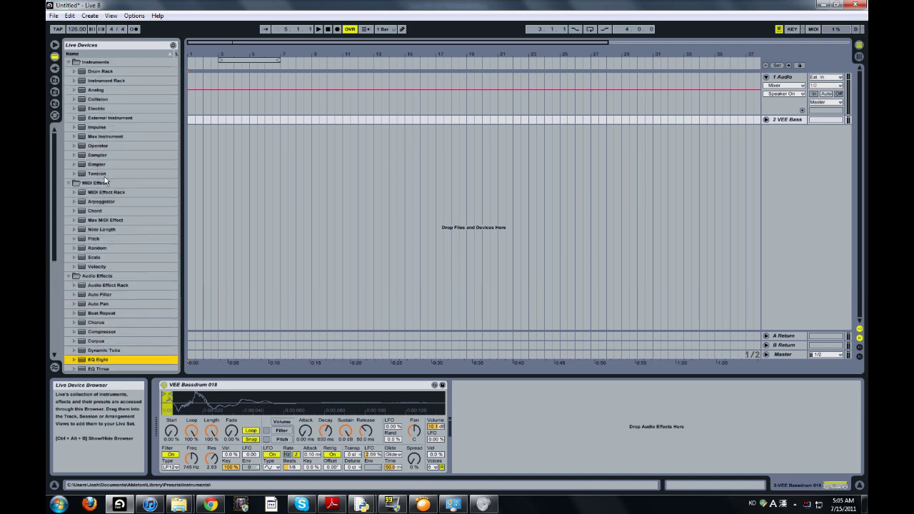
{"action": "left_click", "coordinate": [55, 80]}
{"action": "left_click", "coordinate": [55, 92]}
{"action": "left_click", "coordinate": [57, 104]}
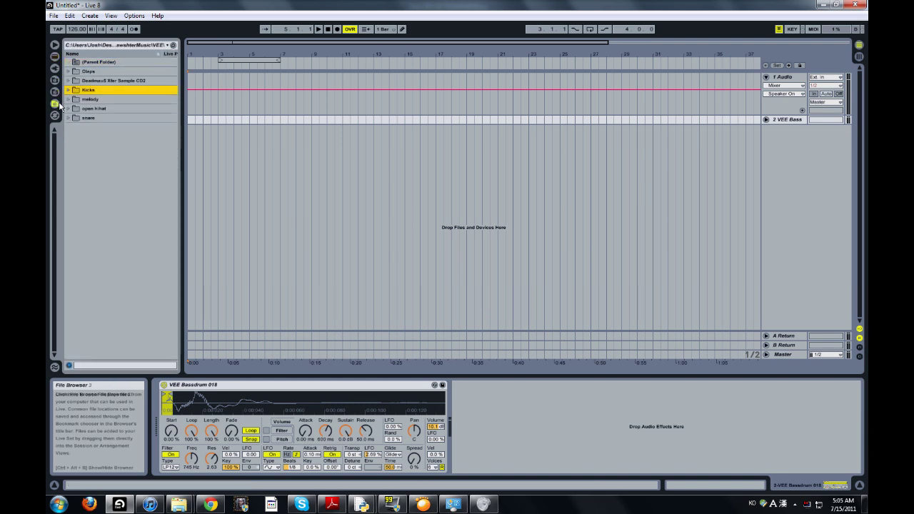
Open the existing Live Set house9 from the Calvin Harris - I'm Not Alone project folder
{"action": "left_click", "coordinate": [810, 118]}
{"action": "left_click_drag", "start_coordinate": [289, 41], "coordinate": [285, 60]}
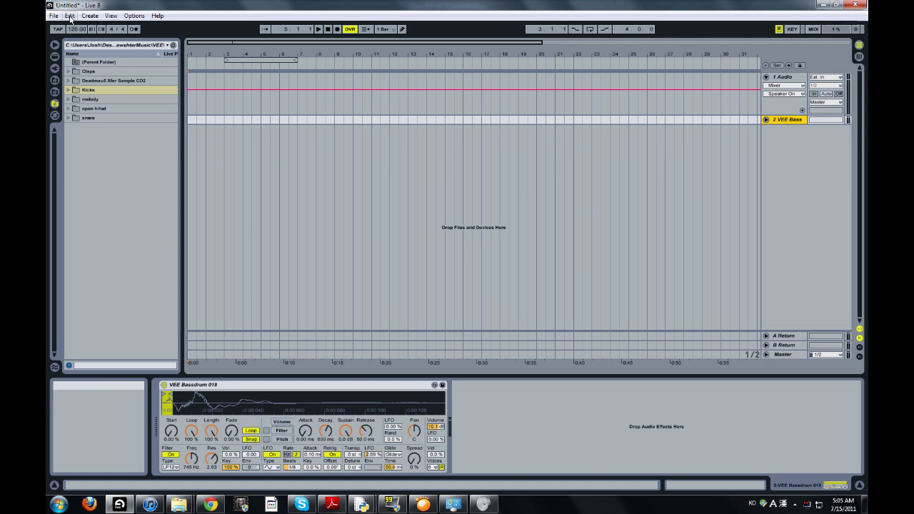
{"action": "left_click", "coordinate": [54, 15]}
{"action": "left_click", "coordinate": [72, 37]}
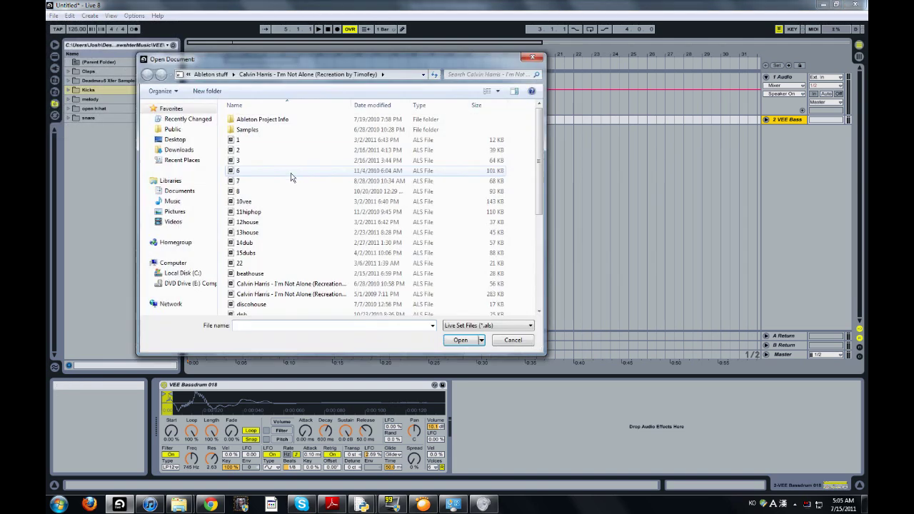
{"action": "left_click", "coordinate": [288, 163]}
{"action": "scroll", "coordinate": [287, 165], "scroll_direction": "down", "scroll_amount": 4}
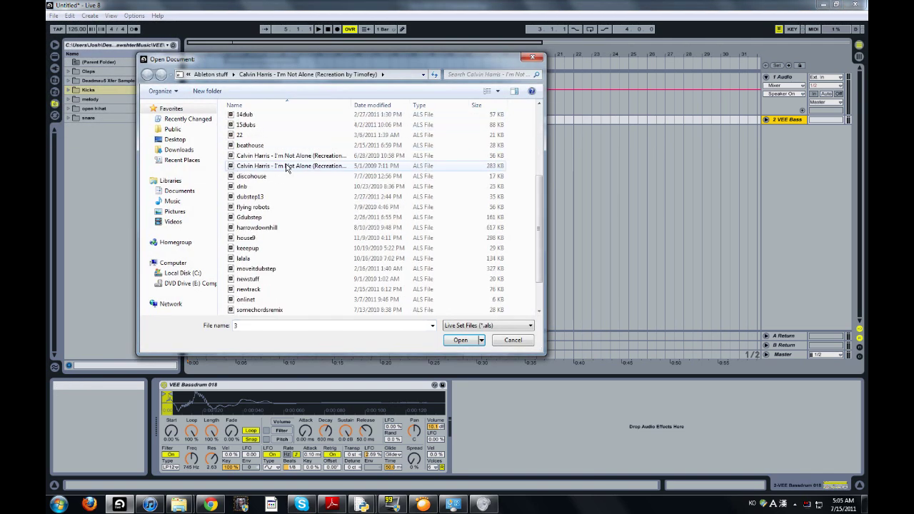
{"action": "scroll", "coordinate": [301, 246], "scroll_direction": "up", "scroll_amount": 1}
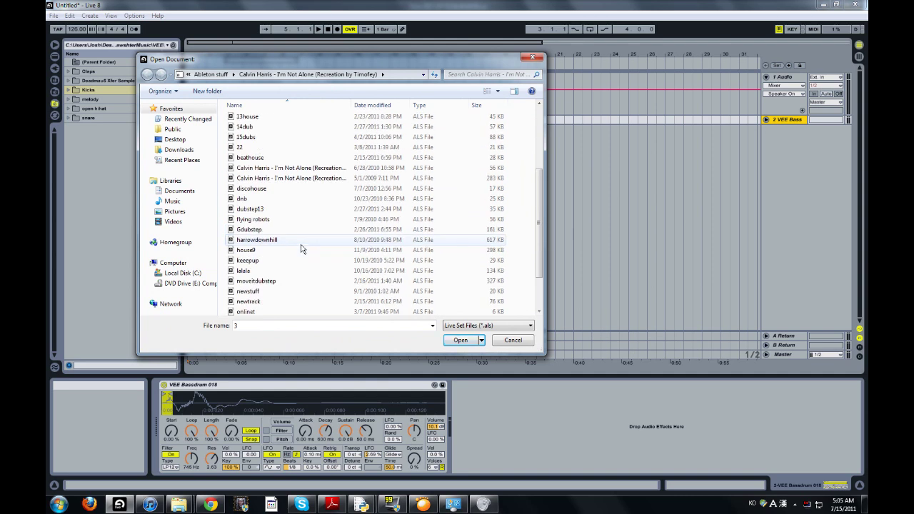
{"action": "scroll", "coordinate": [304, 246], "scroll_direction": "up", "scroll_amount": 4}
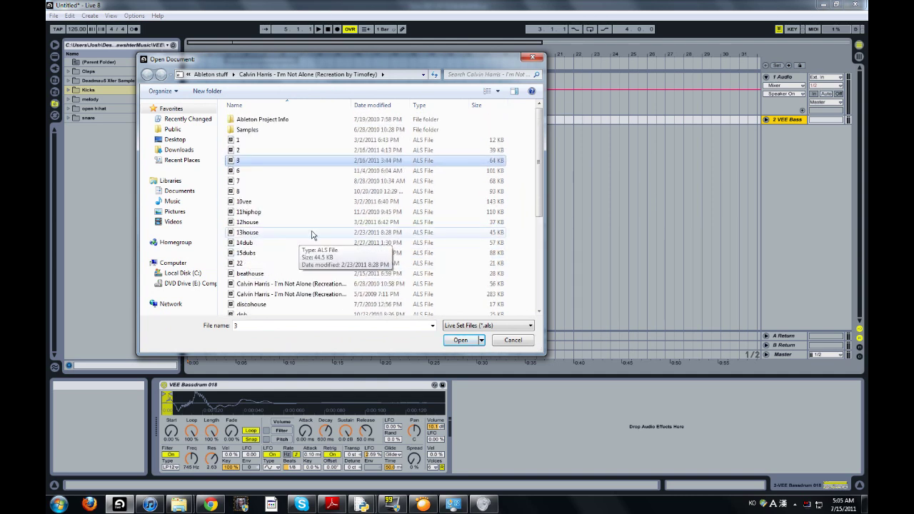
{"action": "scroll", "coordinate": [312, 235], "scroll_direction": "down", "scroll_amount": 3}
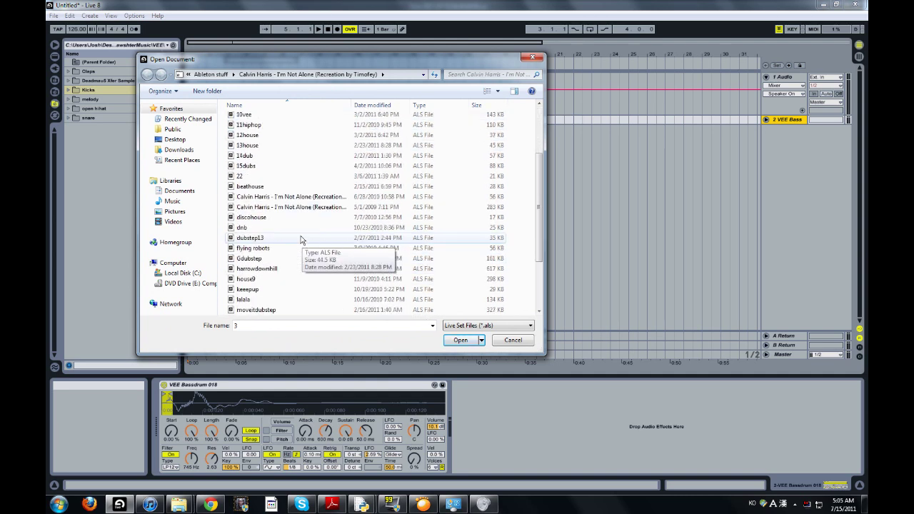
{"action": "scroll", "coordinate": [301, 237], "scroll_direction": "up", "scroll_amount": 2}
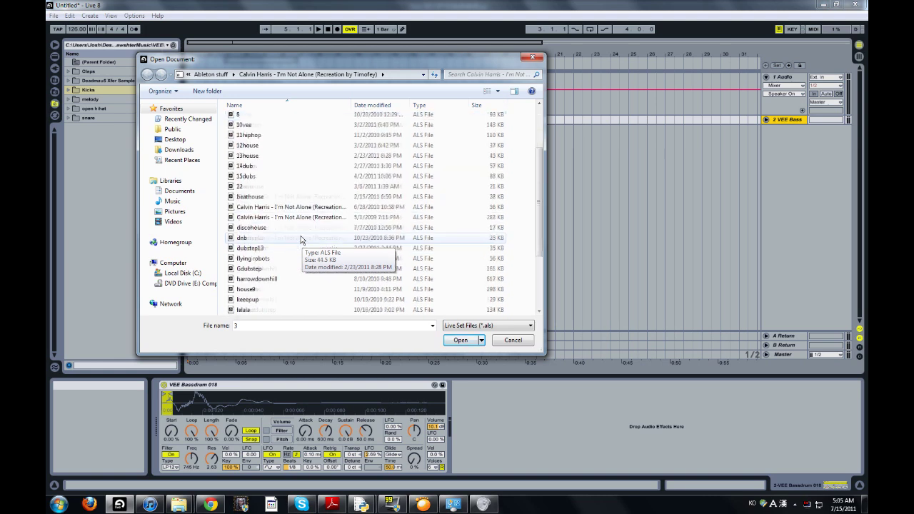
{"action": "scroll", "coordinate": [301, 239], "scroll_direction": "down", "scroll_amount": 2}
{"action": "double_click", "coordinate": [292, 265]}
{"action": "left_click", "coordinate": [455, 277]}
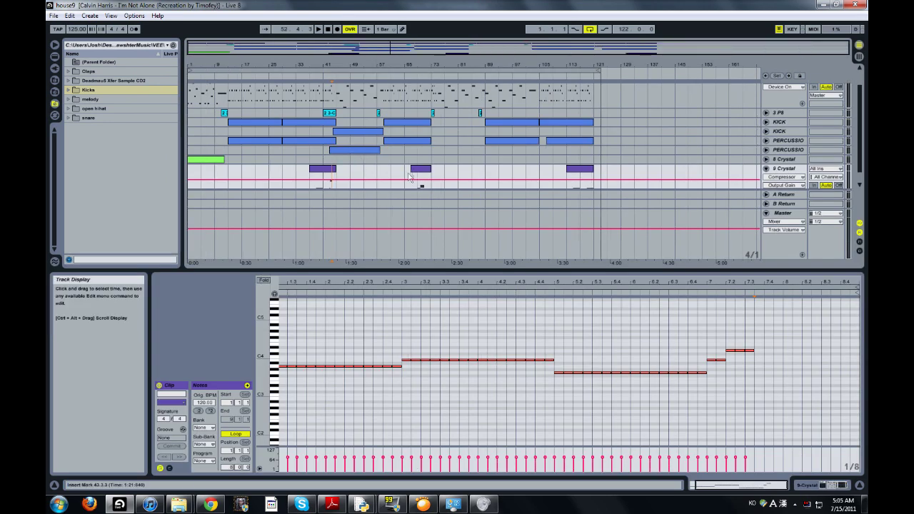
Play the opening bars of the house9 arrangement, then stop playback
{"action": "left_click_drag", "start_coordinate": [312, 63], "coordinate": [312, 45]}
{"action": "left_click", "coordinate": [329, 30]}
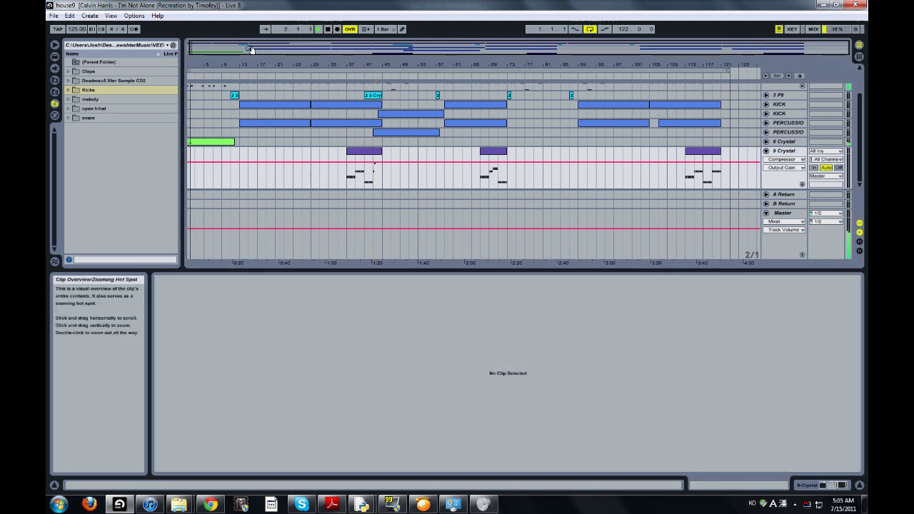
{"action": "left_click_drag", "start_coordinate": [250, 49], "coordinate": [263, 93]}
{"action": "scroll", "coordinate": [267, 106], "scroll_direction": "up", "scroll_amount": 3}
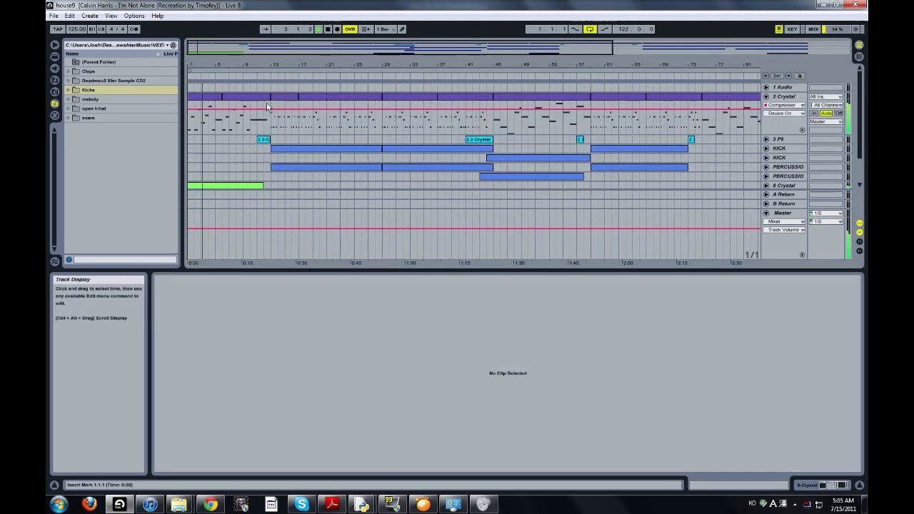
{"action": "left_click", "coordinate": [329, 29]}
Open the 2 Crystal track's clip at bar 13 and examine its note pattern
{"action": "left_click", "coordinate": [285, 118]}
{"action": "left_click", "coordinate": [320, 317]}
{"action": "scroll", "coordinate": [320, 317], "scroll_direction": "down", "scroll_amount": 1}
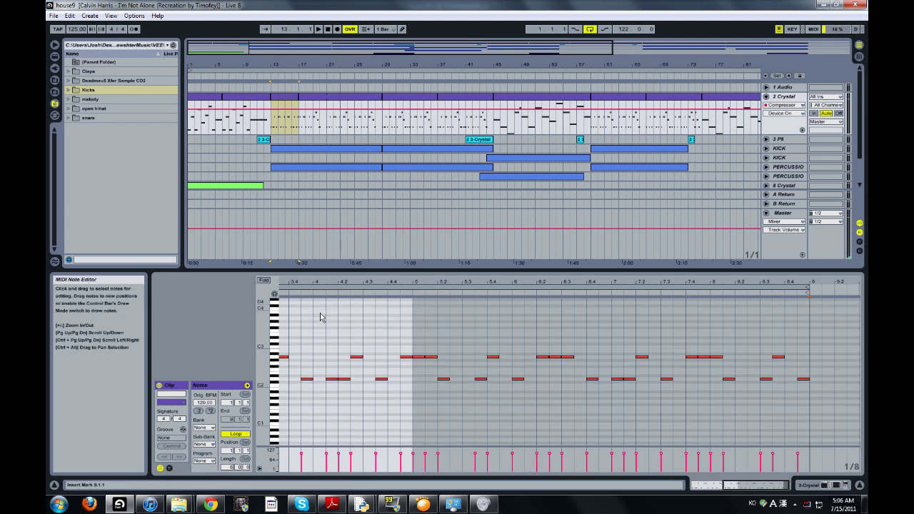
{"action": "scroll", "coordinate": [391, 361], "scroll_direction": "down", "scroll_amount": 3}
{"action": "scroll", "coordinate": [357, 360], "scroll_direction": "up", "scroll_amount": 4}
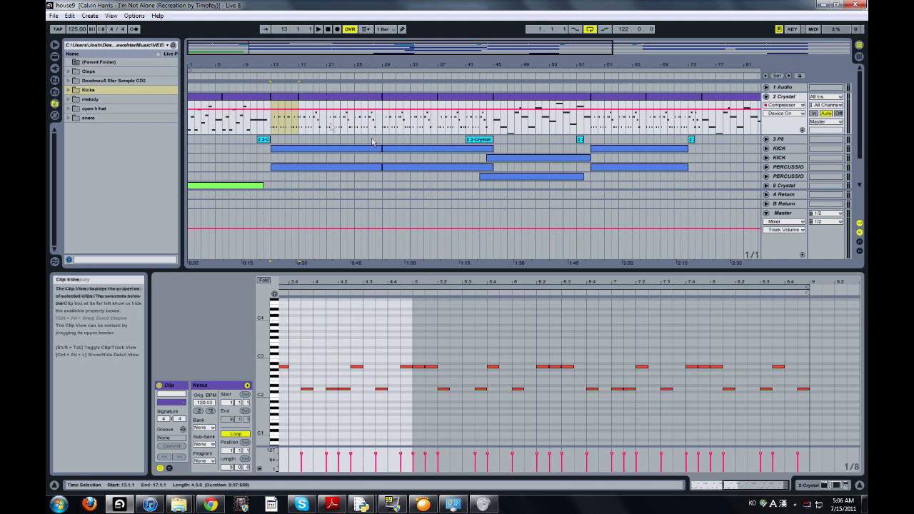
Go through the other MIDI clips on the 2 Crystal track and compare their melodies, ending with the clip at bar 1
{"action": "left_click", "coordinate": [318, 99]}
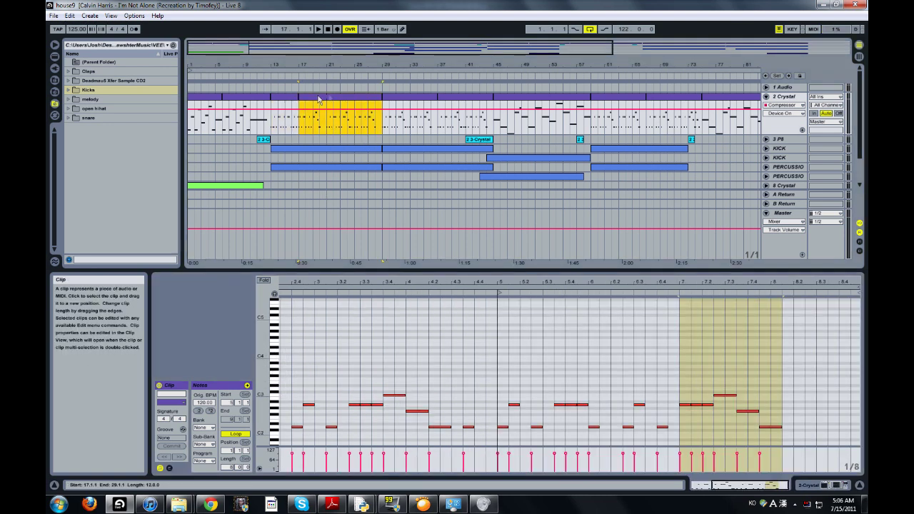
{"action": "left_click", "coordinate": [396, 101]}
{"action": "left_click", "coordinate": [461, 101]}
{"action": "left_click", "coordinate": [526, 103]}
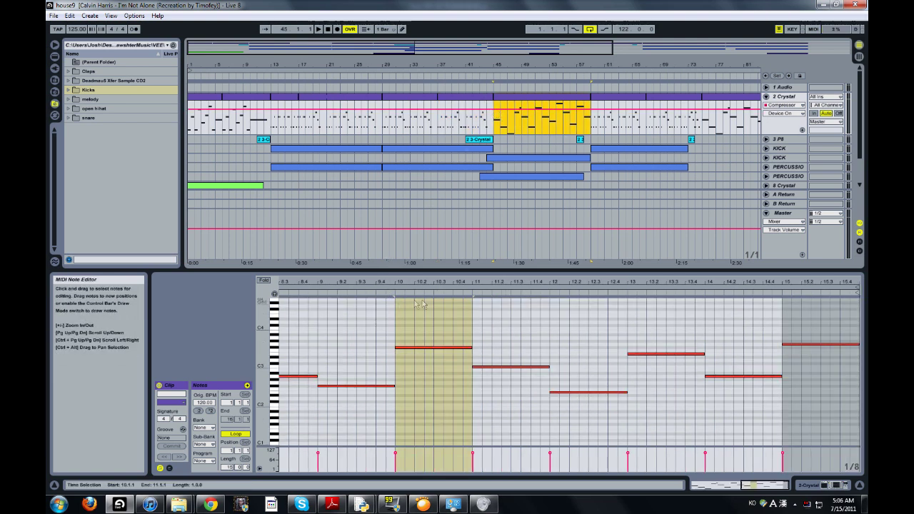
{"action": "left_click_drag", "start_coordinate": [493, 65], "coordinate": [435, 67]}
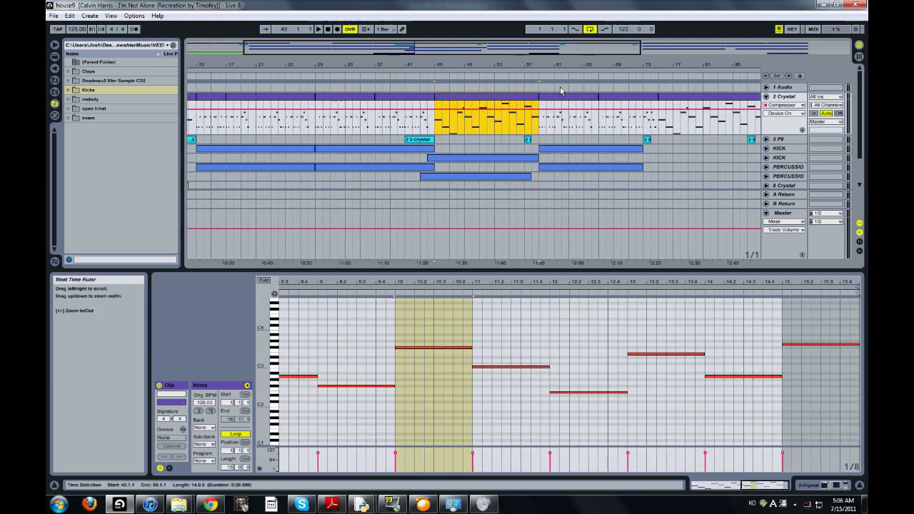
{"action": "left_click", "coordinate": [566, 99]}
{"action": "left_click", "coordinate": [629, 98]}
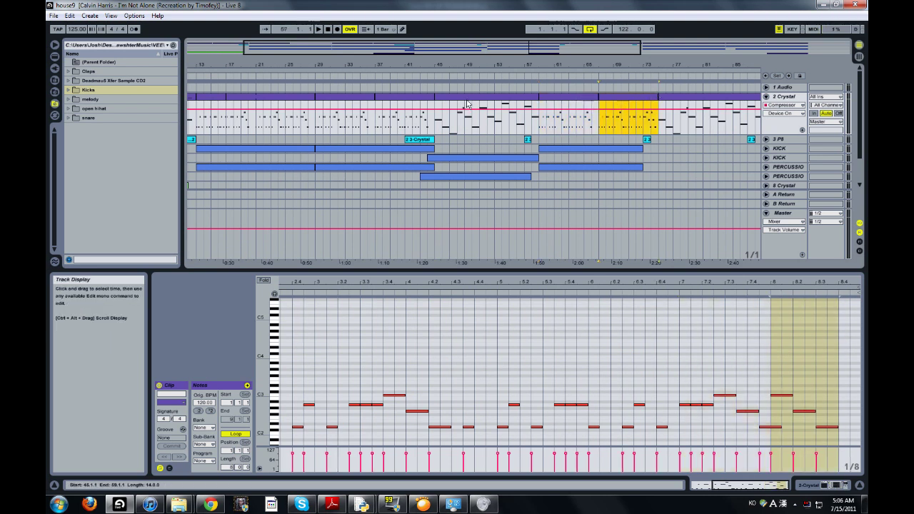
{"action": "left_click_drag", "start_coordinate": [344, 65], "coordinate": [425, 65]}
{"action": "left_click", "coordinate": [207, 117]}
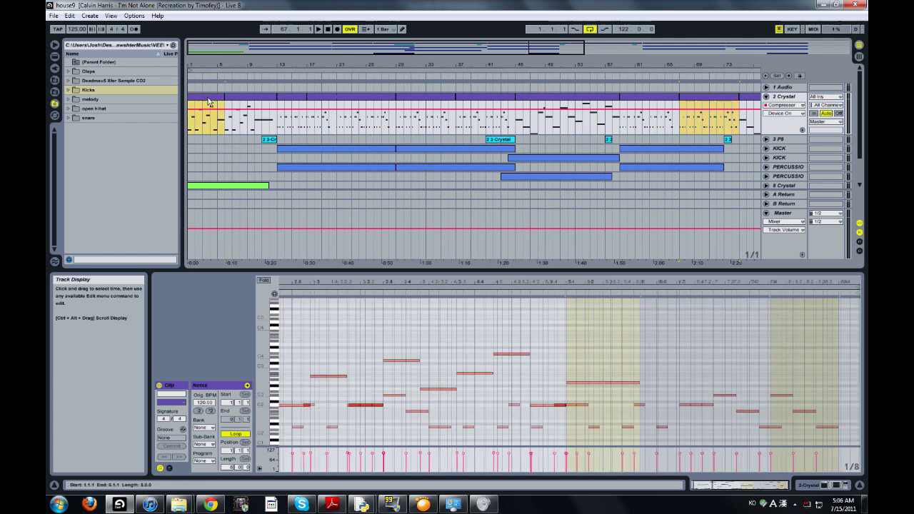
Show the 2 Crystal track's devices and look over the installed plug-in devices, including the SuperWave P8 folder
{"action": "left_click", "coordinate": [776, 96]}
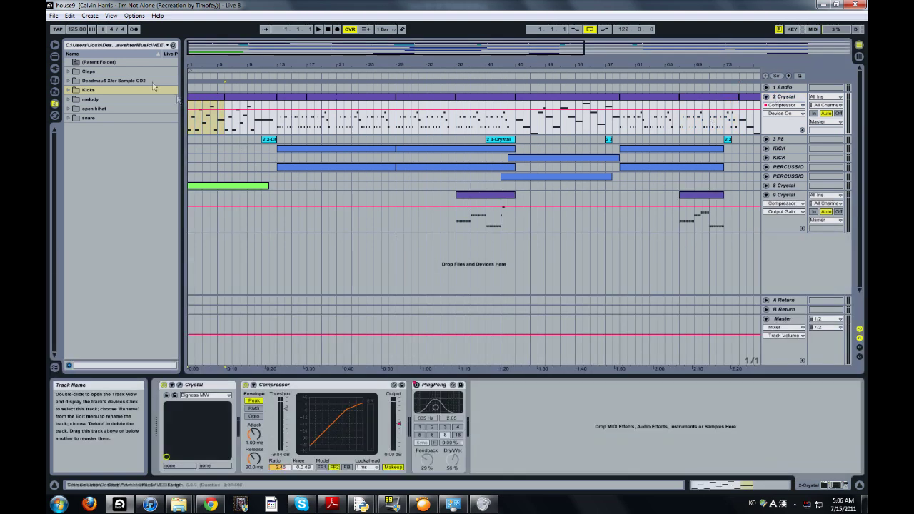
{"action": "left_click", "coordinate": [54, 58]}
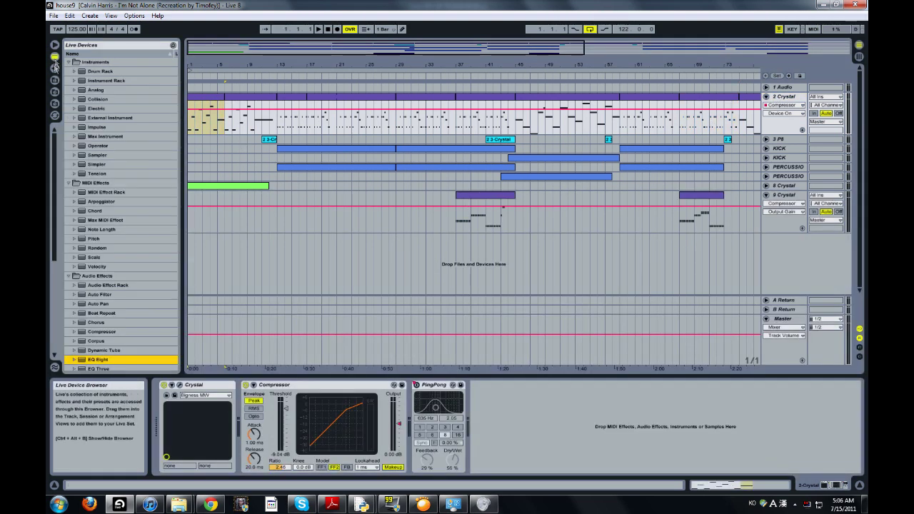
{"action": "left_click", "coordinate": [55, 103]}
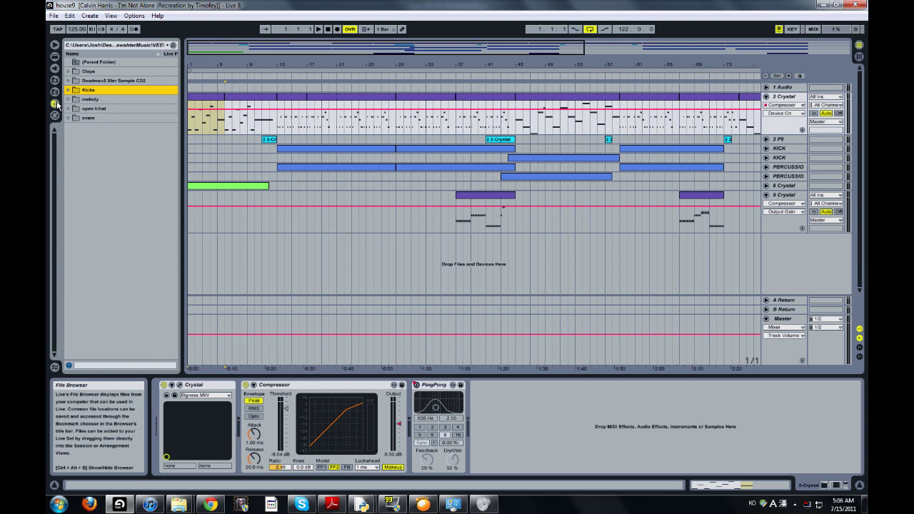
{"action": "left_click", "coordinate": [55, 91]}
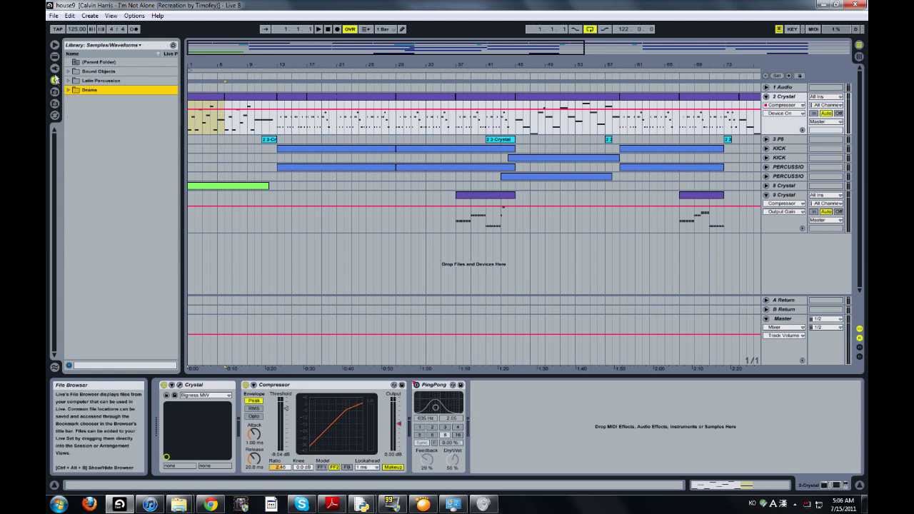
{"action": "left_click", "coordinate": [55, 68]}
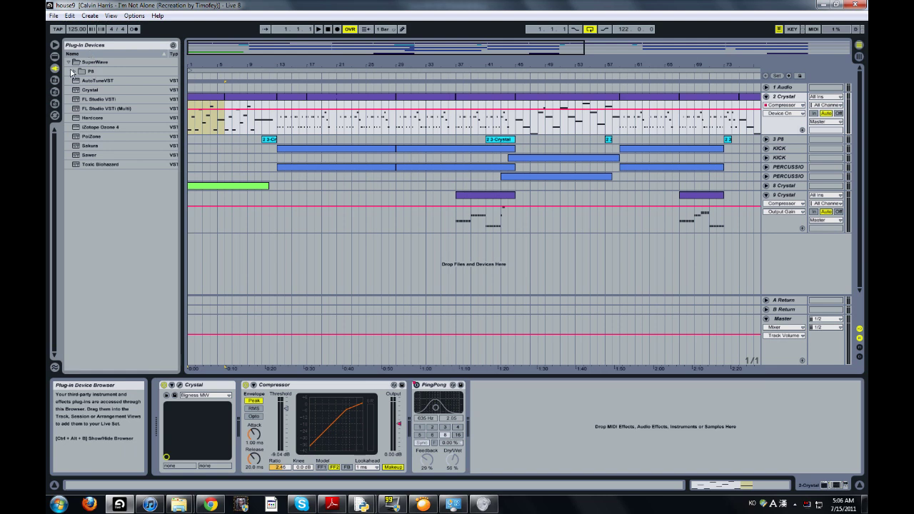
{"action": "left_click", "coordinate": [72, 71]}
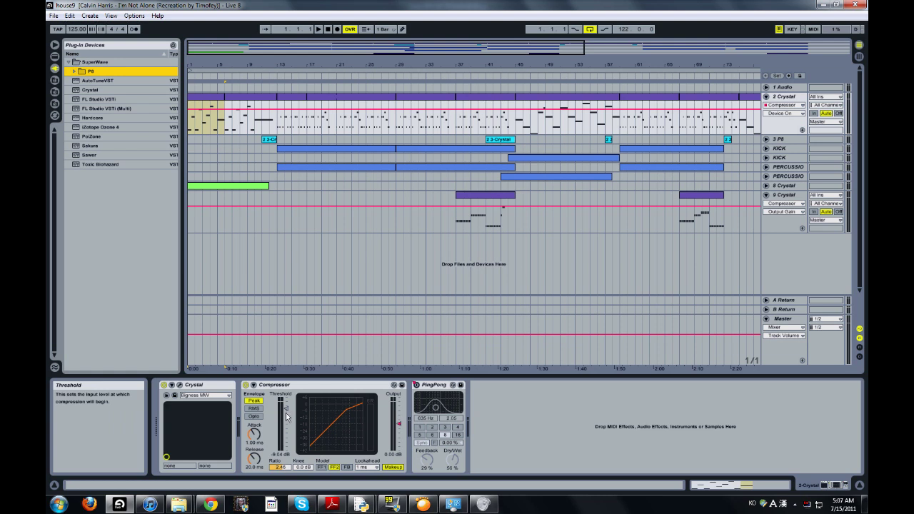
Listen to the arrangement from bar 47 and from bar 67, then show the 9 Crystal track's devices
{"action": "left_click", "coordinate": [534, 114]}
{"action": "key", "text": "space"}
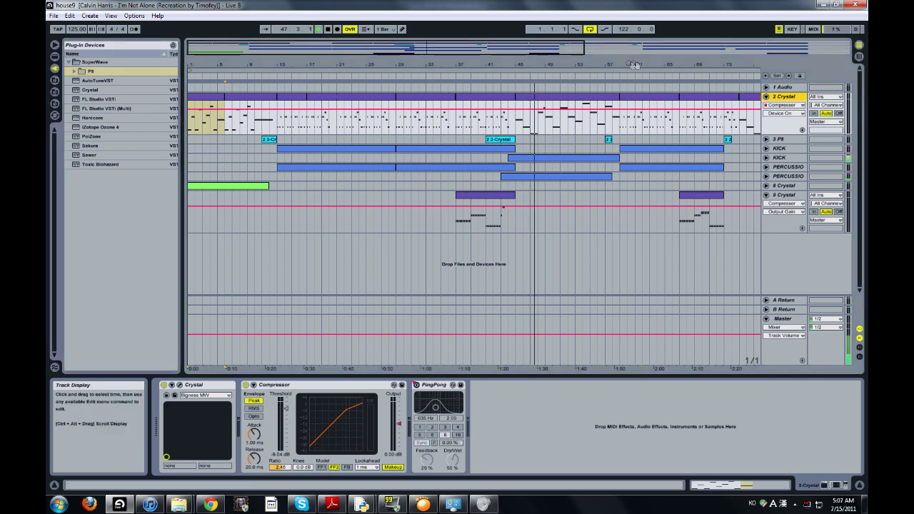
{"action": "left_click_drag", "start_coordinate": [624, 65], "coordinate": [421, 65]}
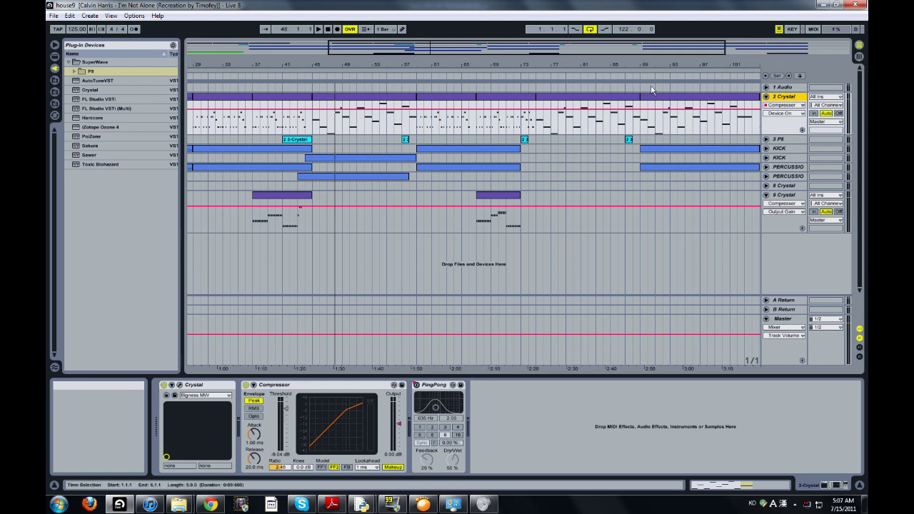
{"action": "left_click_drag", "start_coordinate": [651, 65], "coordinate": [497, 64]}
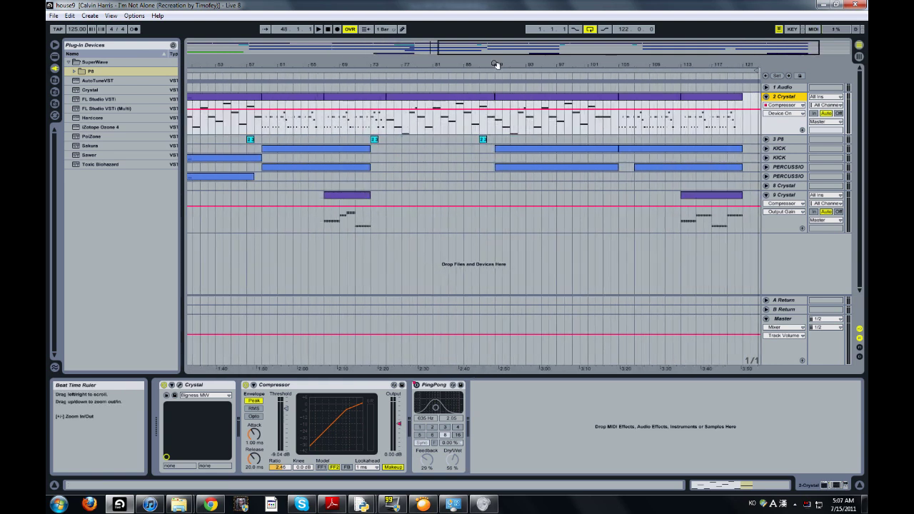
{"action": "left_click_drag", "start_coordinate": [357, 64], "coordinate": [490, 114]}
{"action": "left_click", "coordinate": [465, 78]}
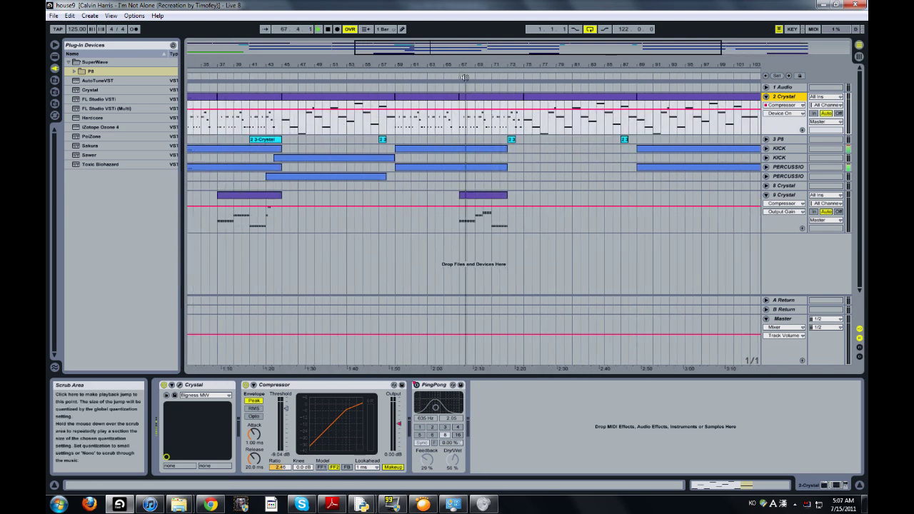
{"action": "left_click", "coordinate": [327, 30]}
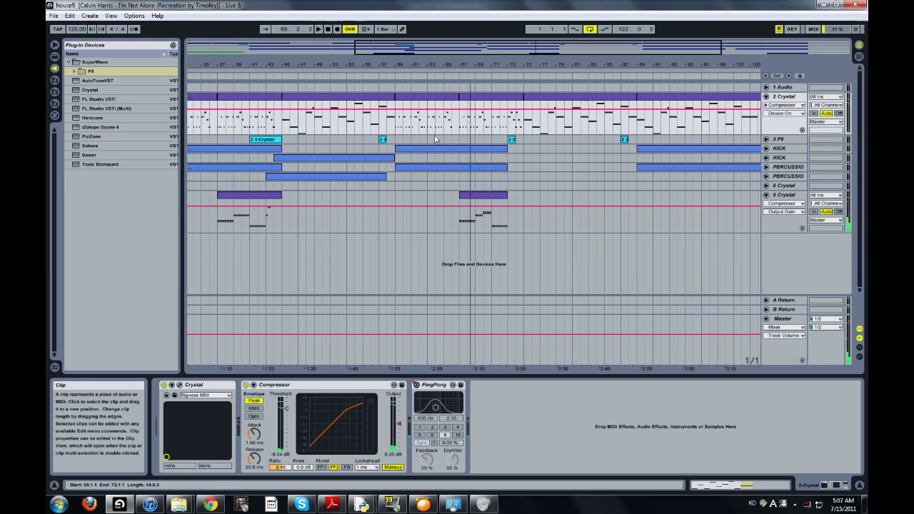
{"action": "left_click", "coordinate": [756, 215]}
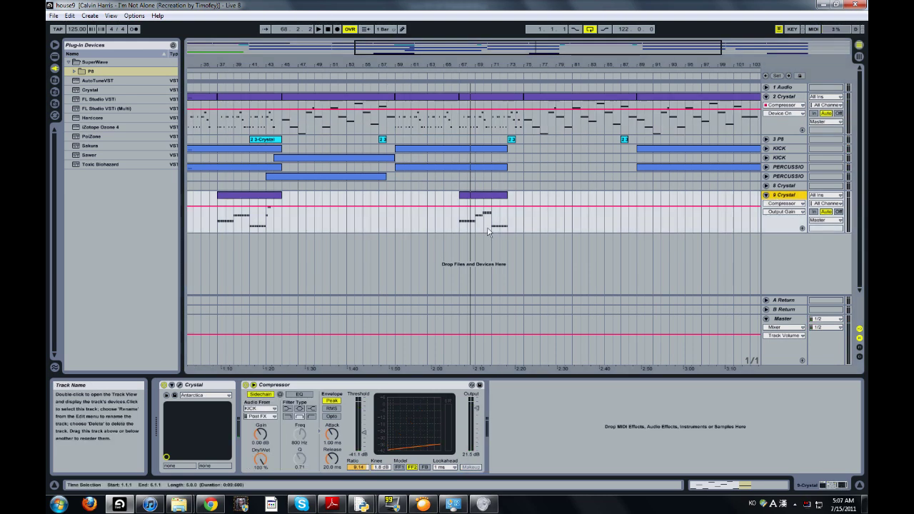
Compare the devices on the 2 Crystal and 9 Crystal tracks and look through the preset list of the 9 Crystal synth
{"action": "left_click", "coordinate": [468, 111]}
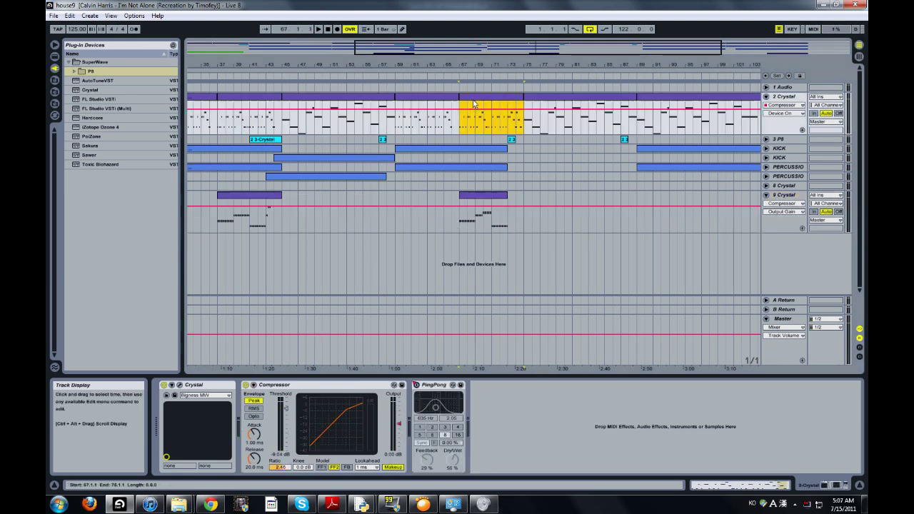
{"action": "left_click", "coordinate": [479, 200]}
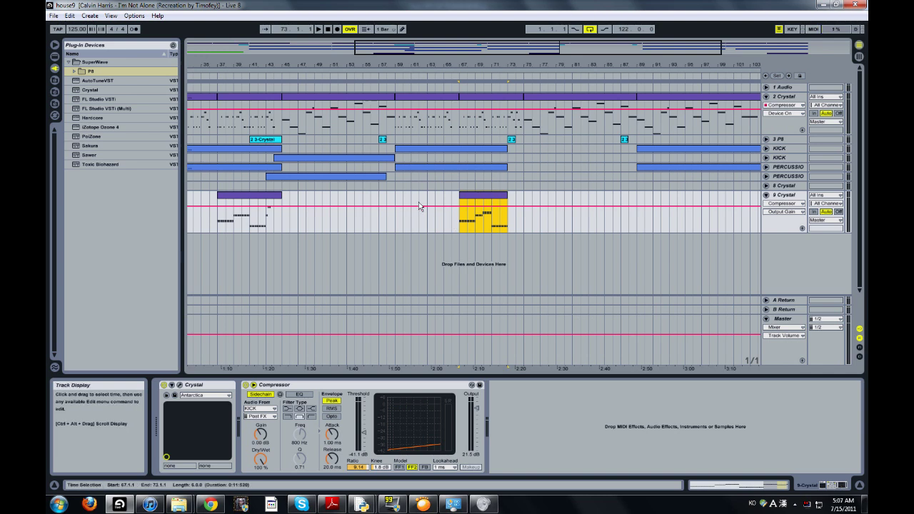
{"action": "left_click", "coordinate": [205, 395]}
{"action": "scroll", "coordinate": [219, 265], "scroll_direction": "up", "scroll_amount": 5}
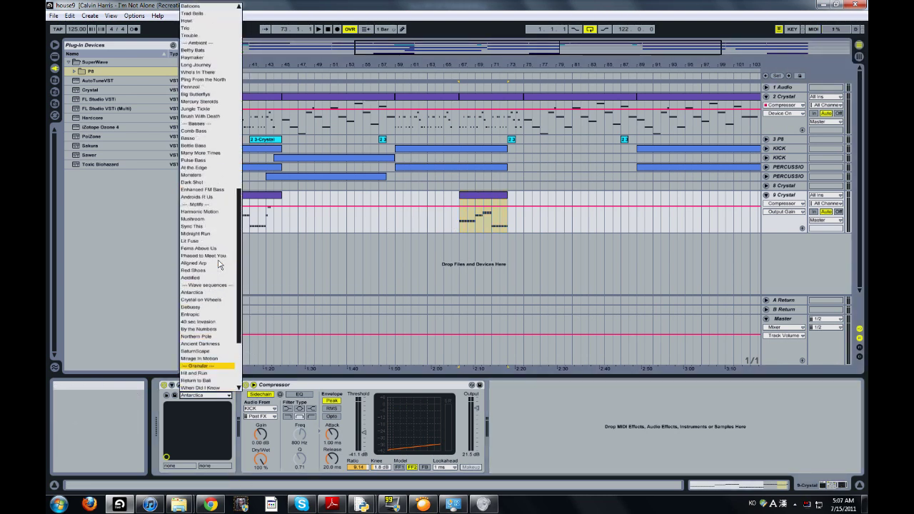
{"action": "scroll", "coordinate": [219, 265], "scroll_direction": "up", "scroll_amount": 8}
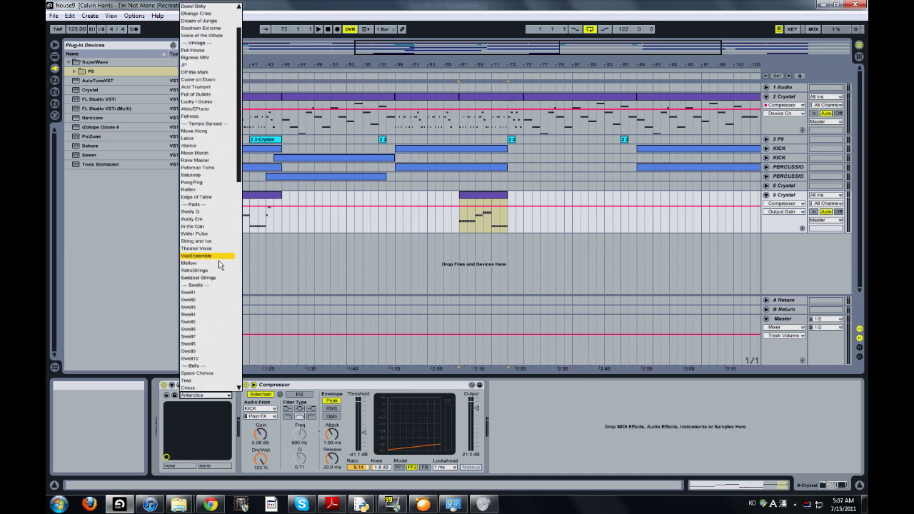
{"action": "scroll", "coordinate": [219, 265], "scroll_direction": "down", "scroll_amount": 8}
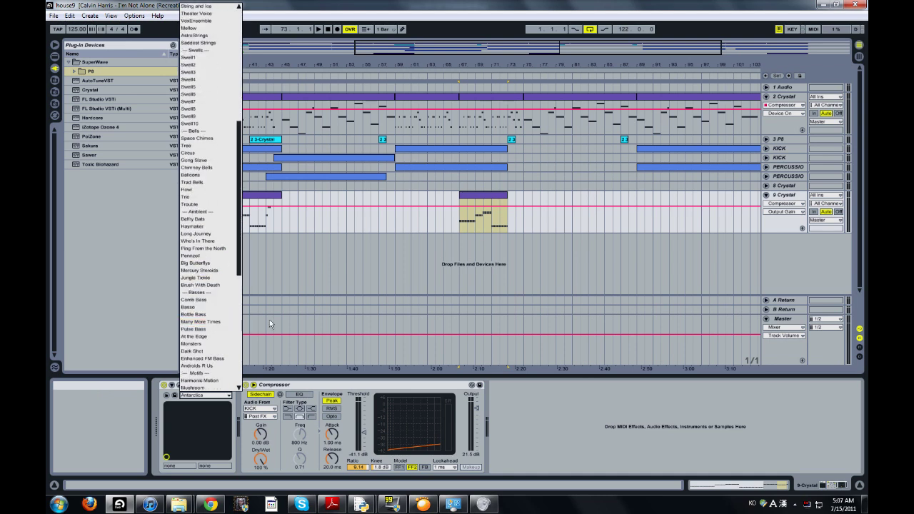
{"action": "left_click", "coordinate": [443, 366]}
Look over the full arrangement from bar 1 to the last clips on all tracks
{"action": "left_click", "coordinate": [90, 80]}
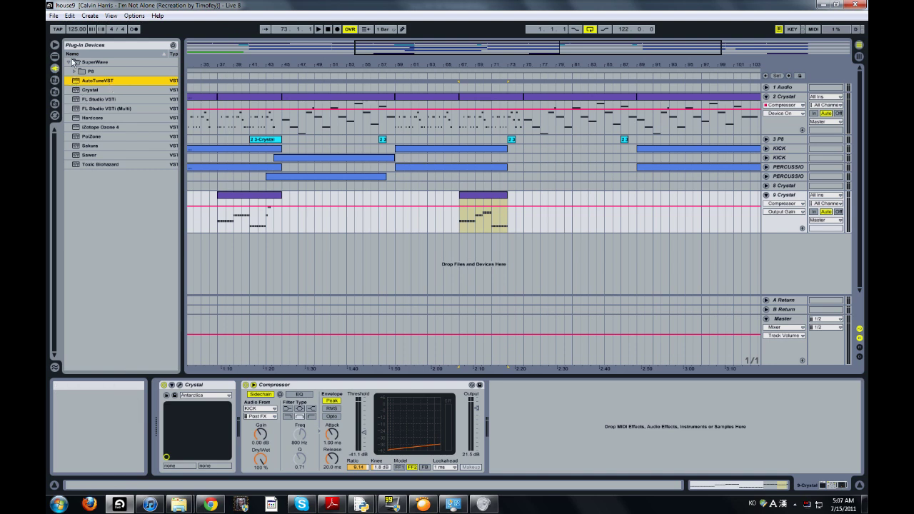
{"action": "left_click_drag", "start_coordinate": [299, 63], "coordinate": [229, 62]}
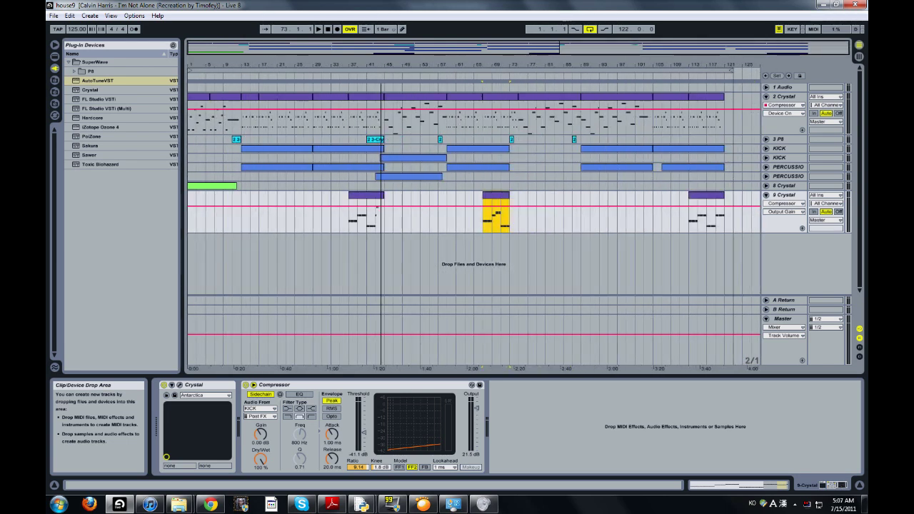
{"action": "left_click_drag", "start_coordinate": [335, 66], "coordinate": [335, 67]}
{"action": "left_click", "coordinate": [319, 244]}
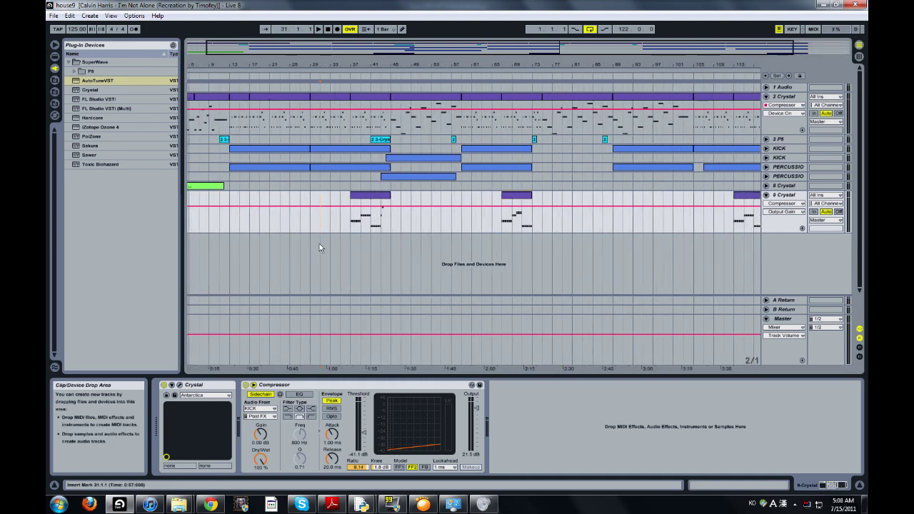
{"action": "left_click_drag", "start_coordinate": [251, 58], "coordinate": [267, 64]}
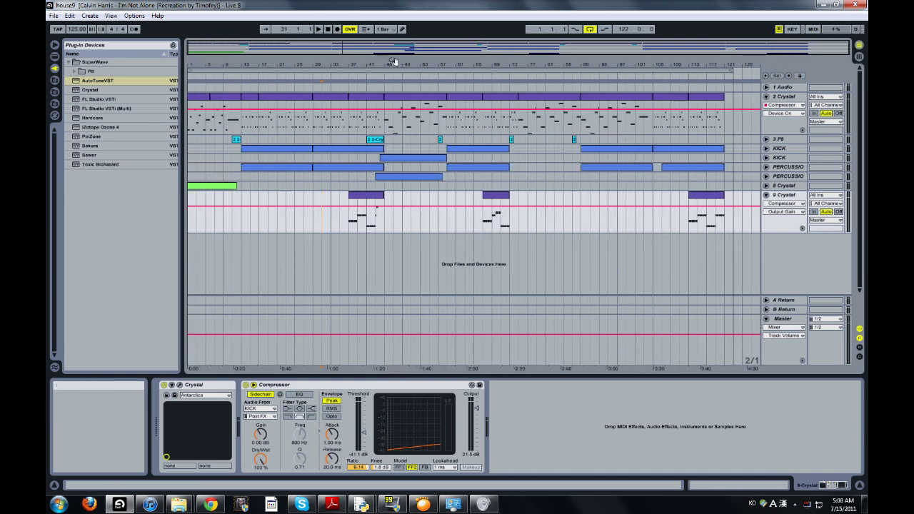